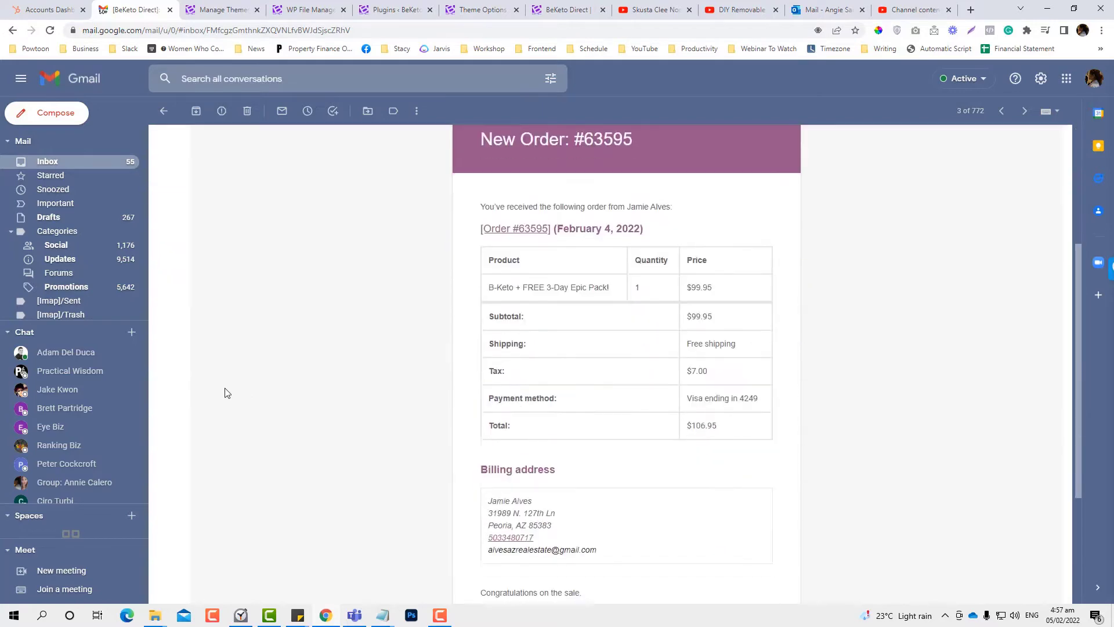
# Examine the full new-order email in Gmail, highlighting its content from the heading down to the closing message.
pyautogui.scroll(4, 521, 250)
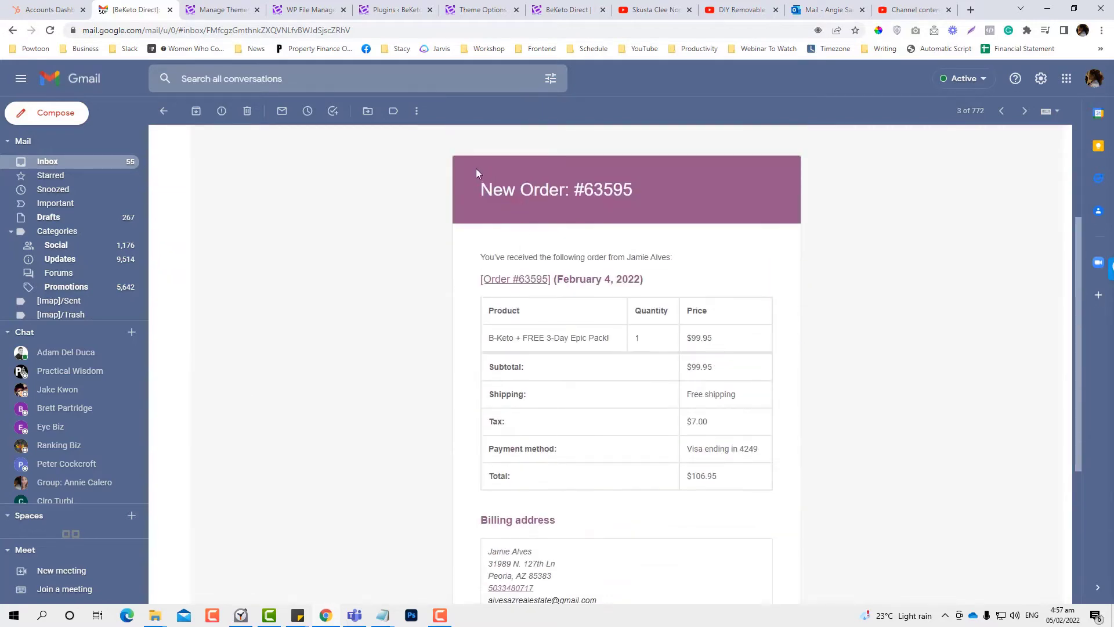
pyautogui.moveTo(476, 169); pyautogui.dragTo(823, 419)
pyautogui.scroll(-4, 820, 418)
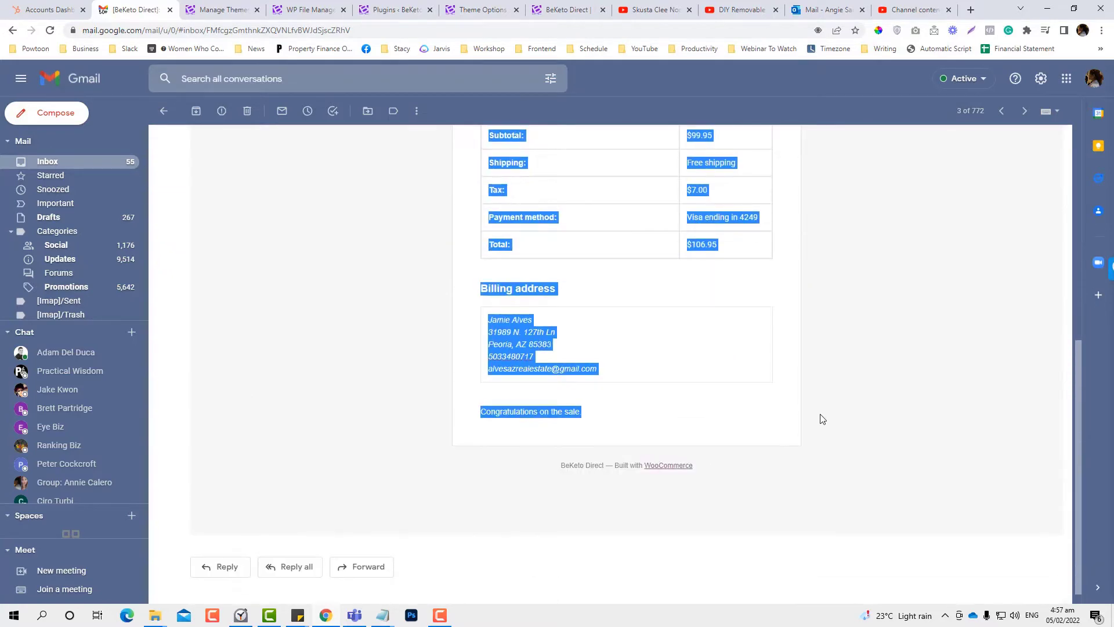
pyautogui.scroll(4, 822, 419)
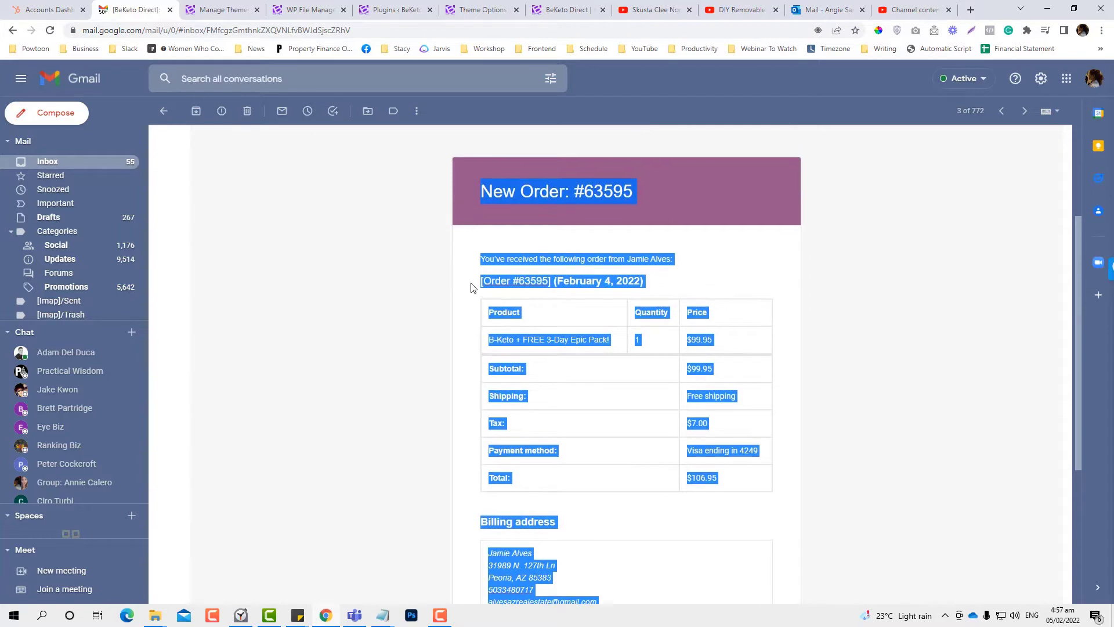
pyautogui.scroll(2, 415, 265)
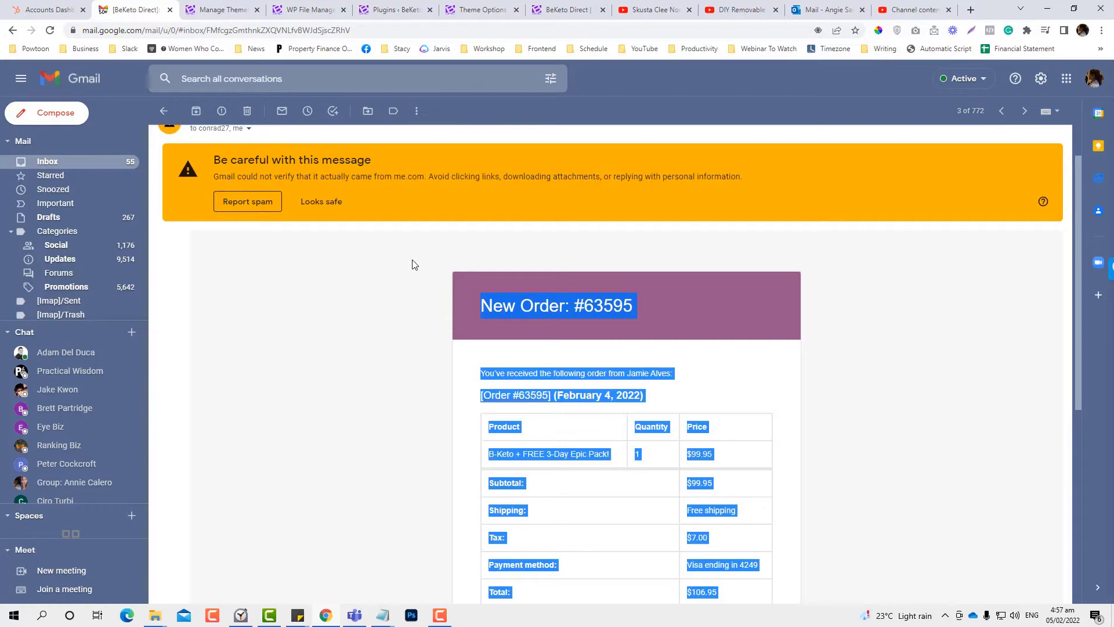
# Switch to the WordPress admin, open the WooCommerce email settings and look through the list of email notifications.
pyautogui.click(224, 10)
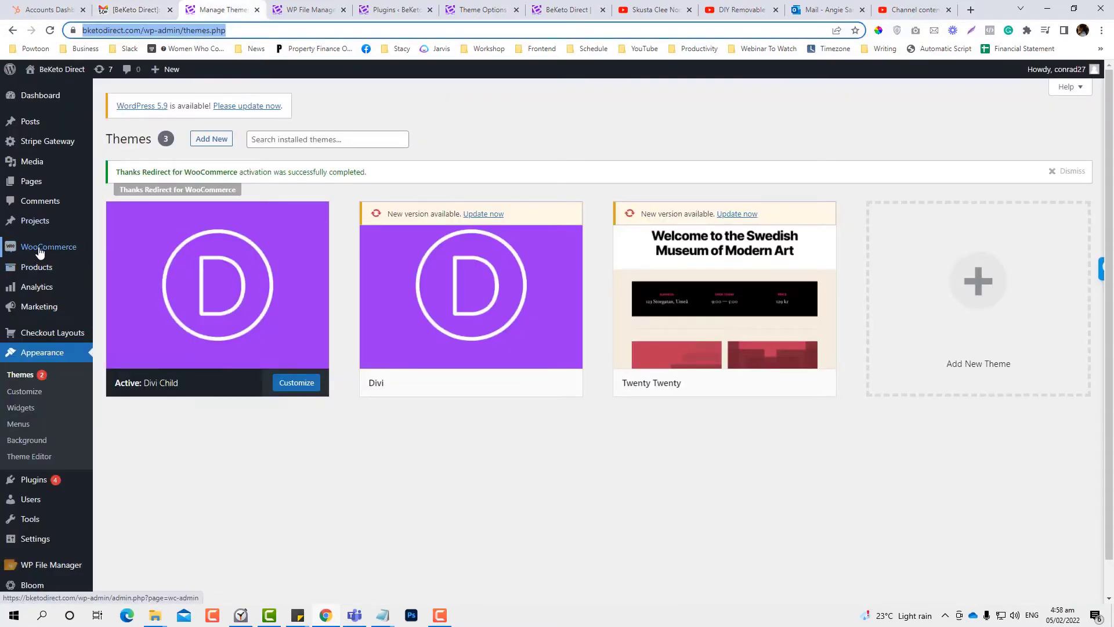
pyautogui.moveTo(32, 249)
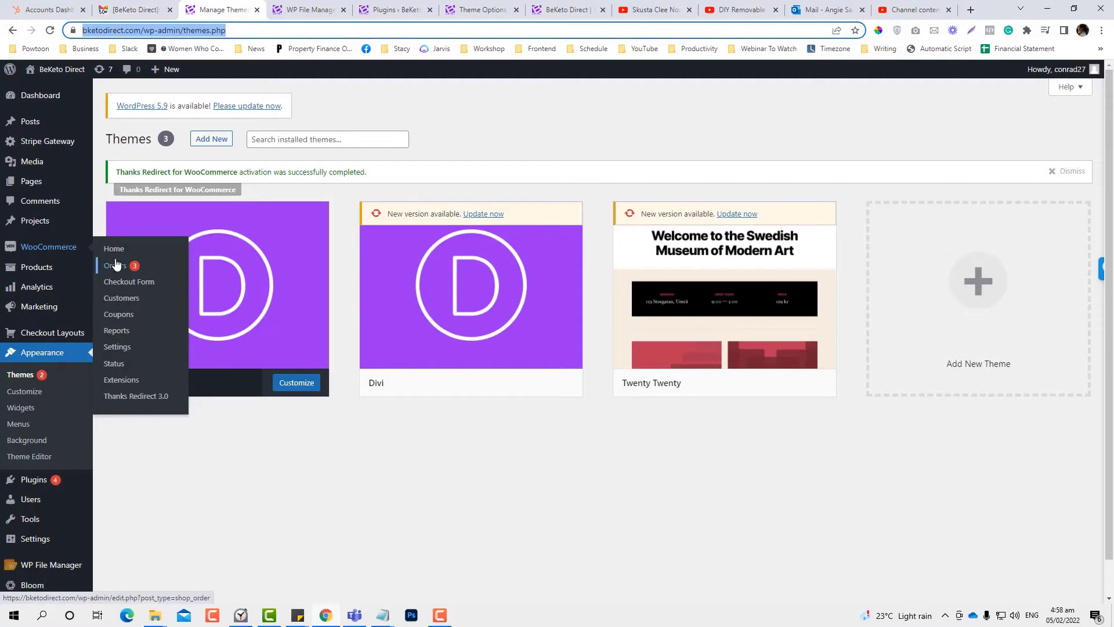
pyautogui.click(118, 347)
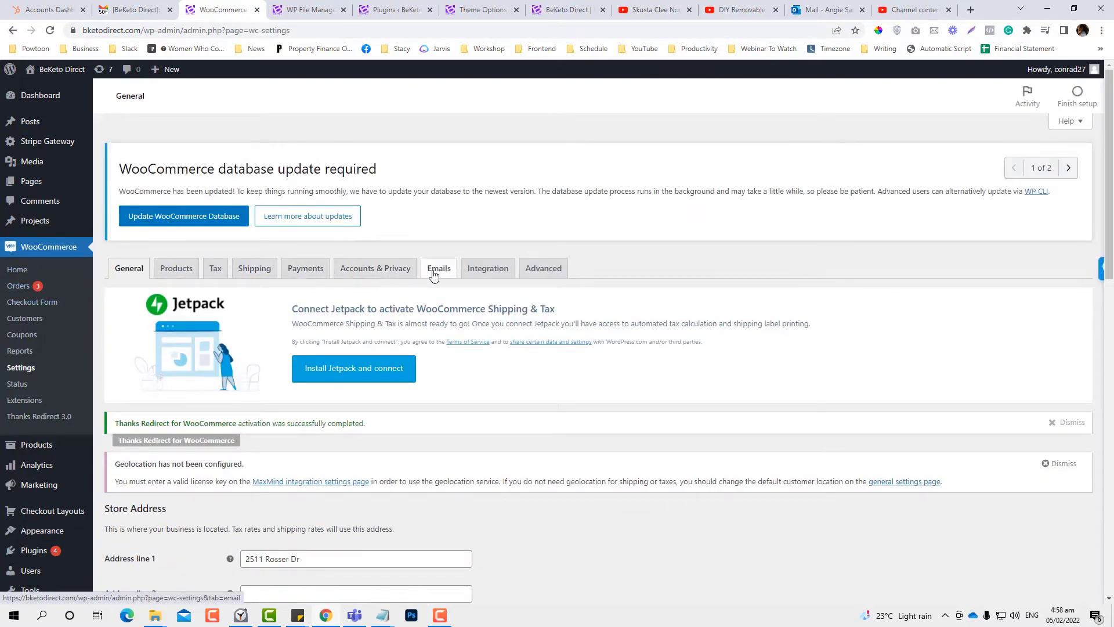
pyautogui.click(433, 273)
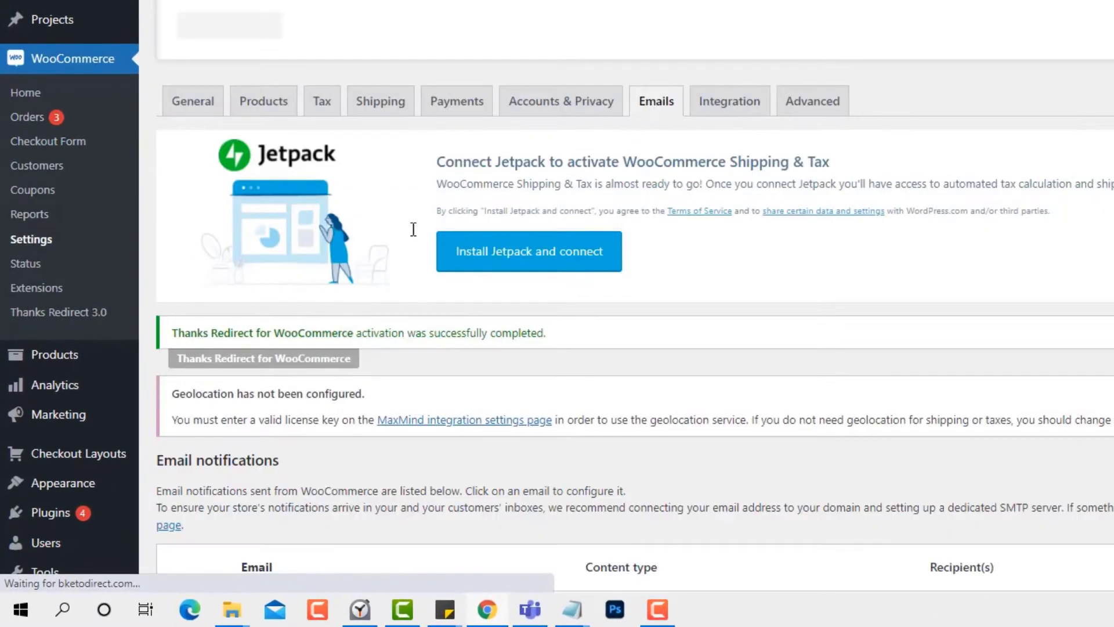
pyautogui.scroll(-5, 659, 99)
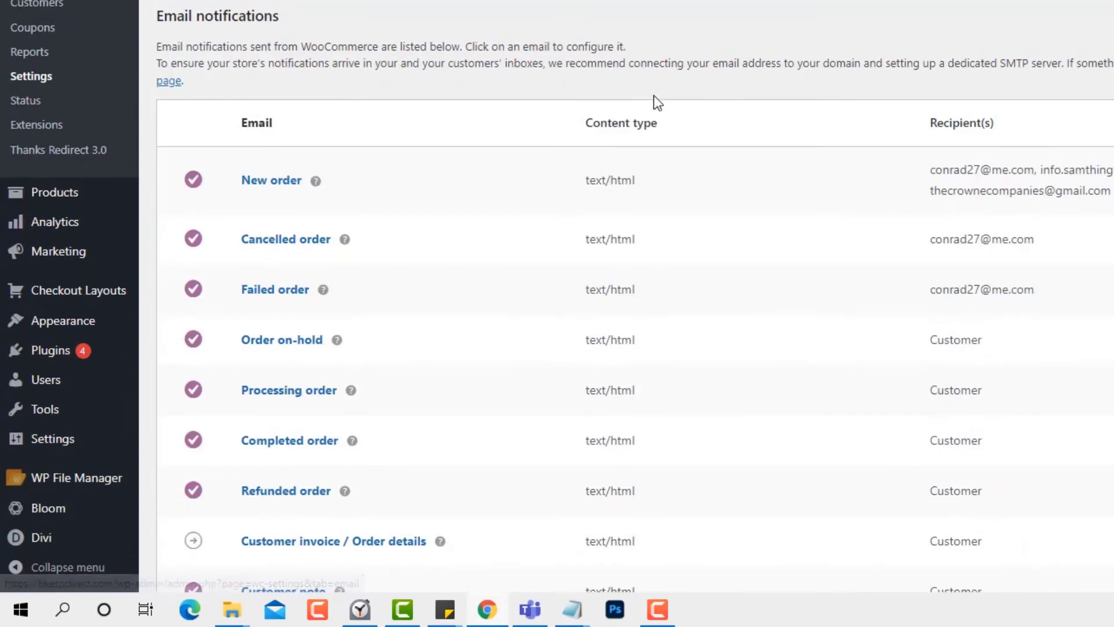
pyautogui.scroll(-7, 220, 174)
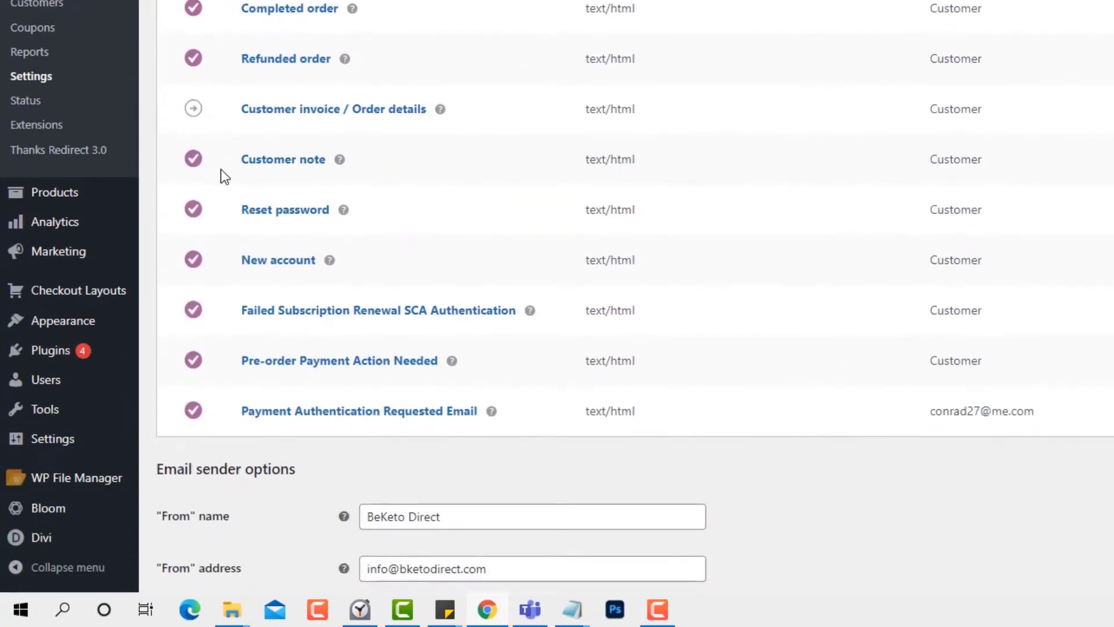
pyautogui.scroll(5, 348, 232)
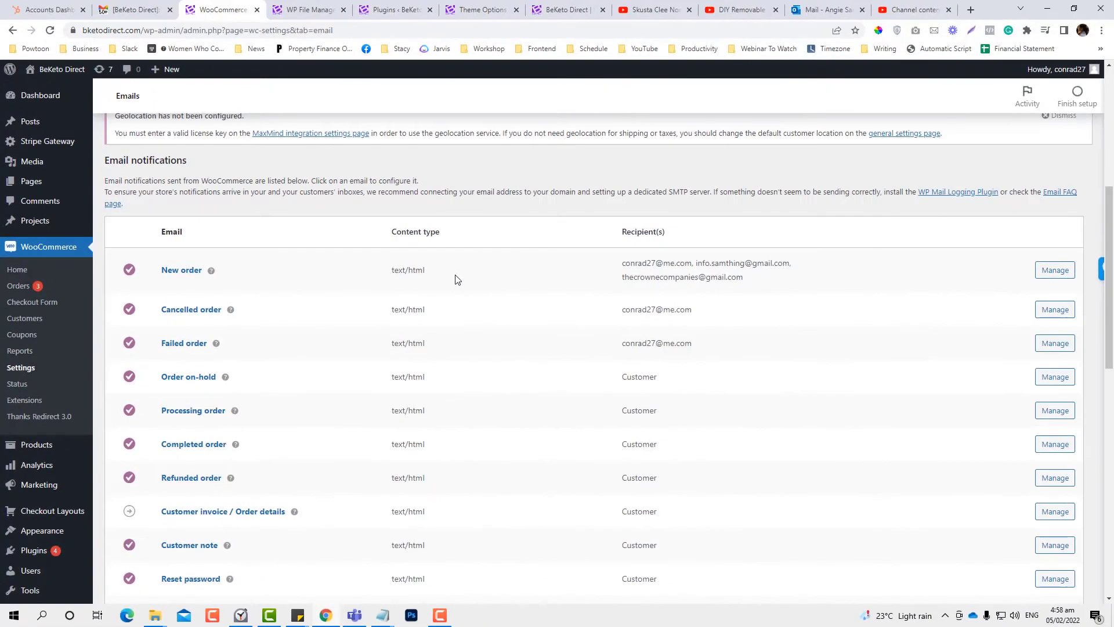
# Check the order email in Gmail again, and open the New order notification's settings in WooCommerce.
pyautogui.click(134, 10)
pyautogui.scroll(-2, 305, 366)
pyautogui.scroll(2, 306, 366)
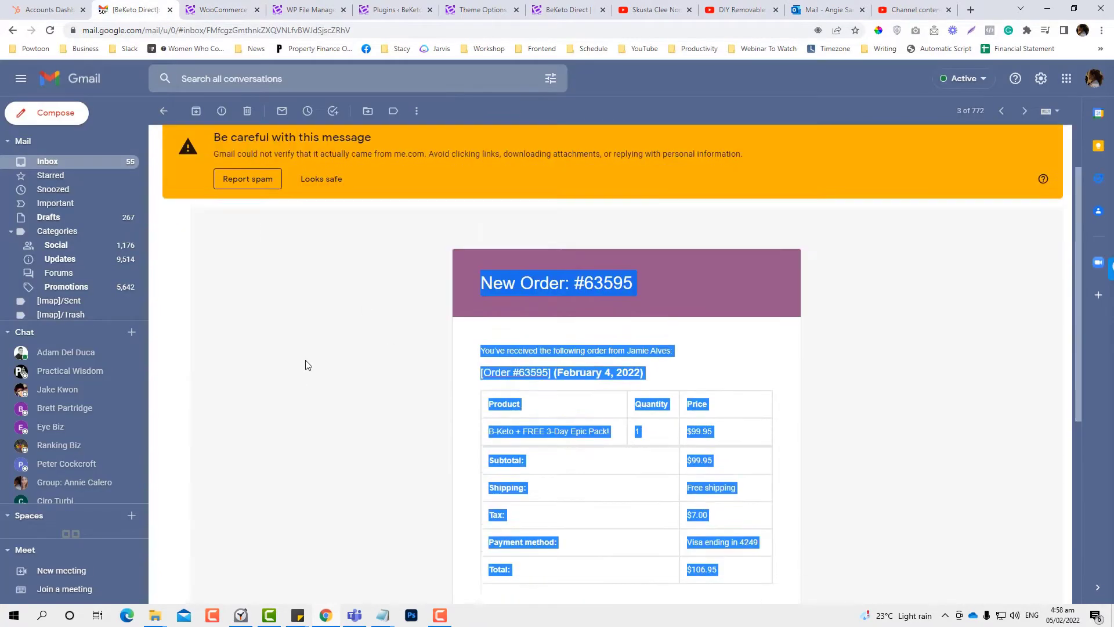
pyautogui.click(224, 10)
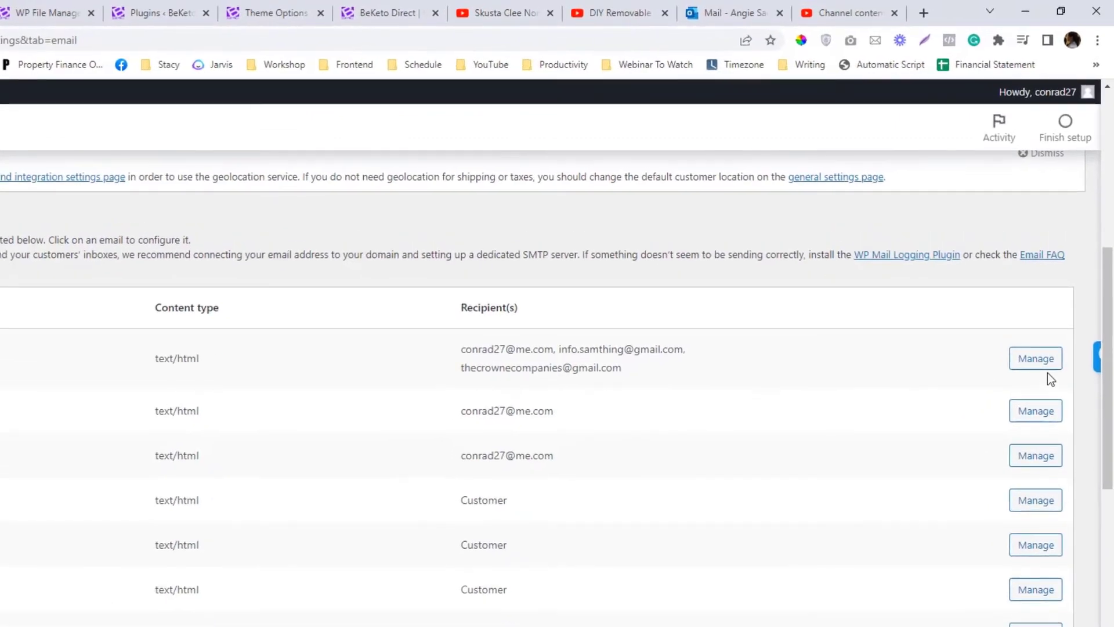
pyautogui.click(1036, 359)
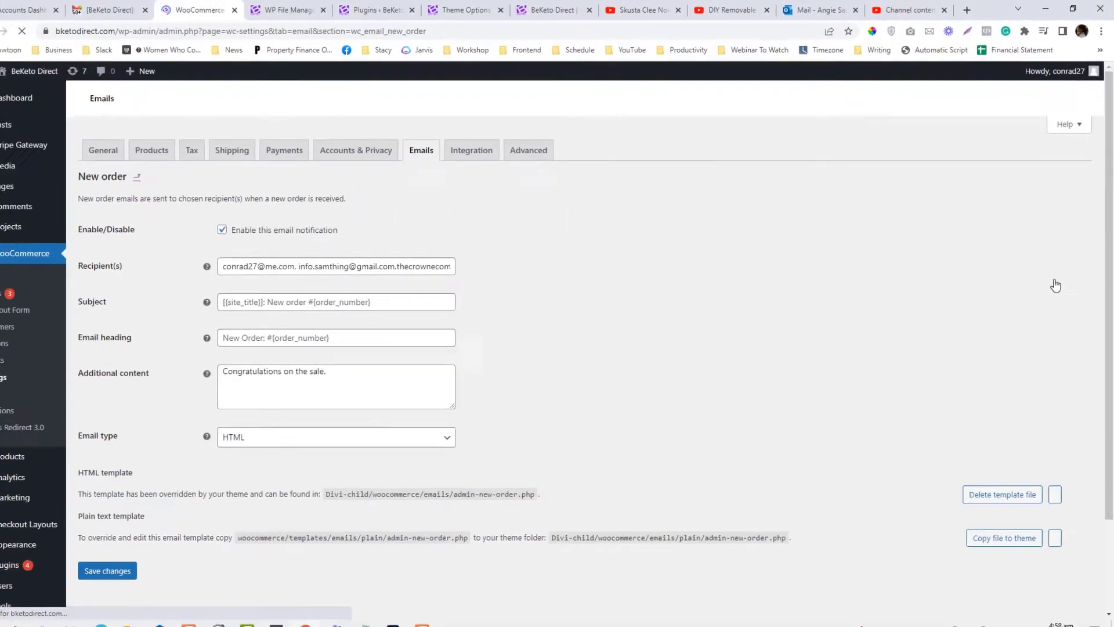
pyautogui.scroll(-2, 419, 368)
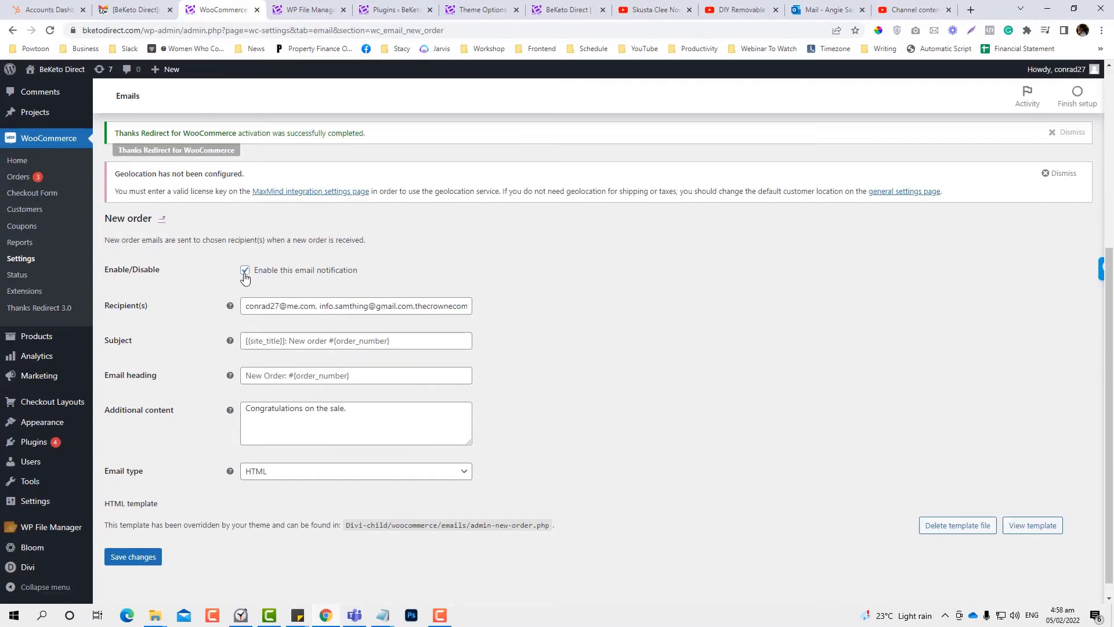
# Toggle the New order notification off and back on, and examine the comma-separated addresses in its Recipient(s) field.
pyautogui.click(245, 271)
pyautogui.click(245, 272)
pyautogui.moveTo(247, 308); pyautogui.dragTo(519, 311)
pyautogui.click(318, 306)
pyautogui.click(431, 306)
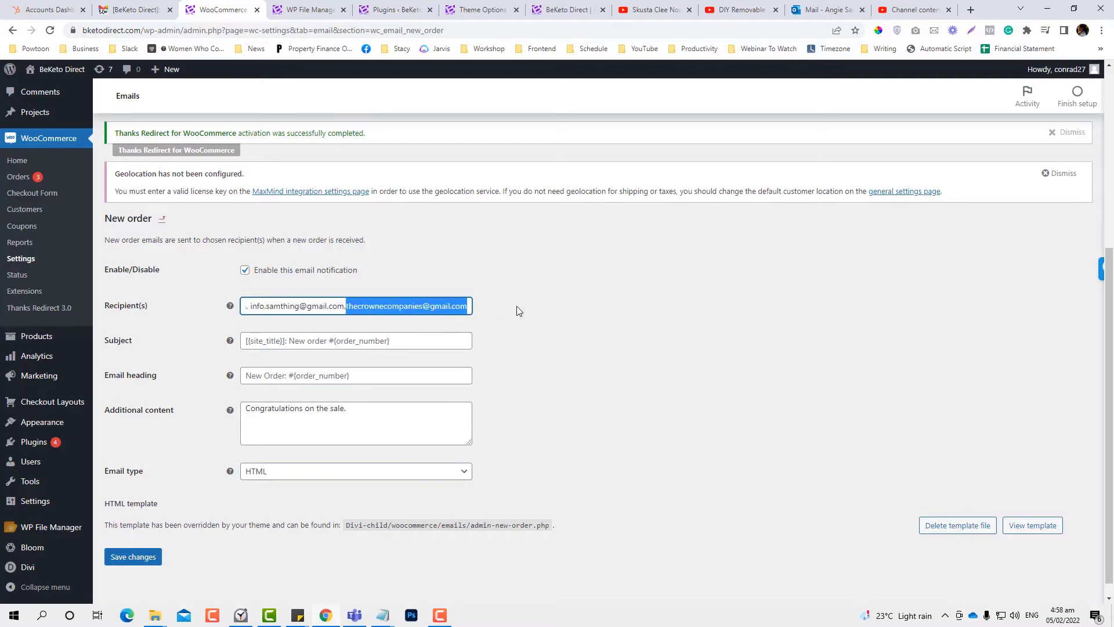
pyautogui.click(348, 307)
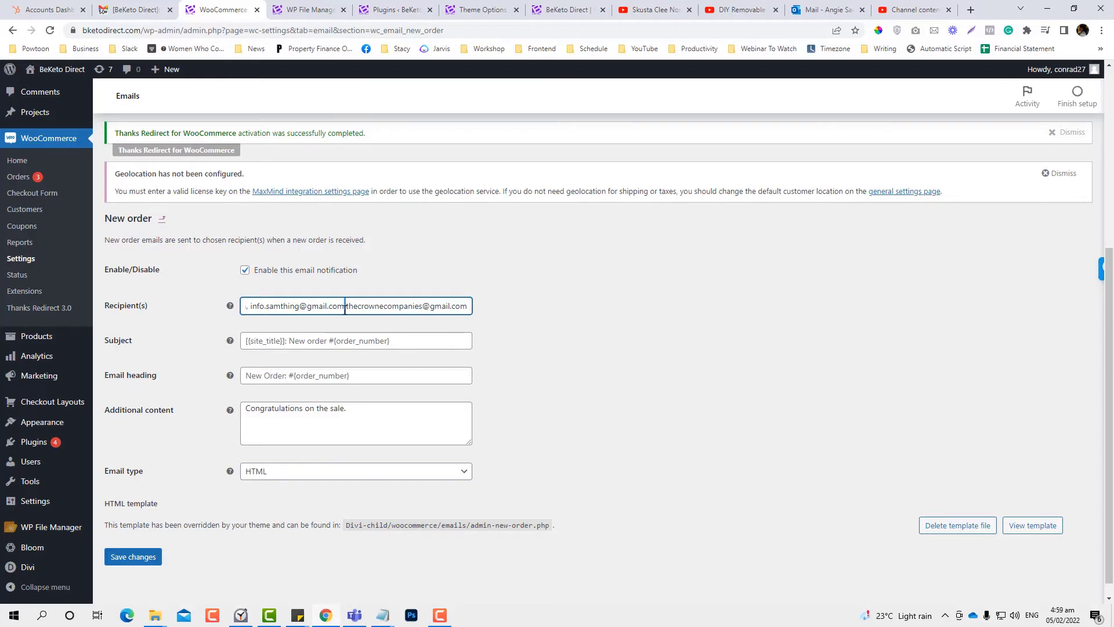
pyautogui.moveTo(347, 307); pyautogui.dragTo(497, 330)
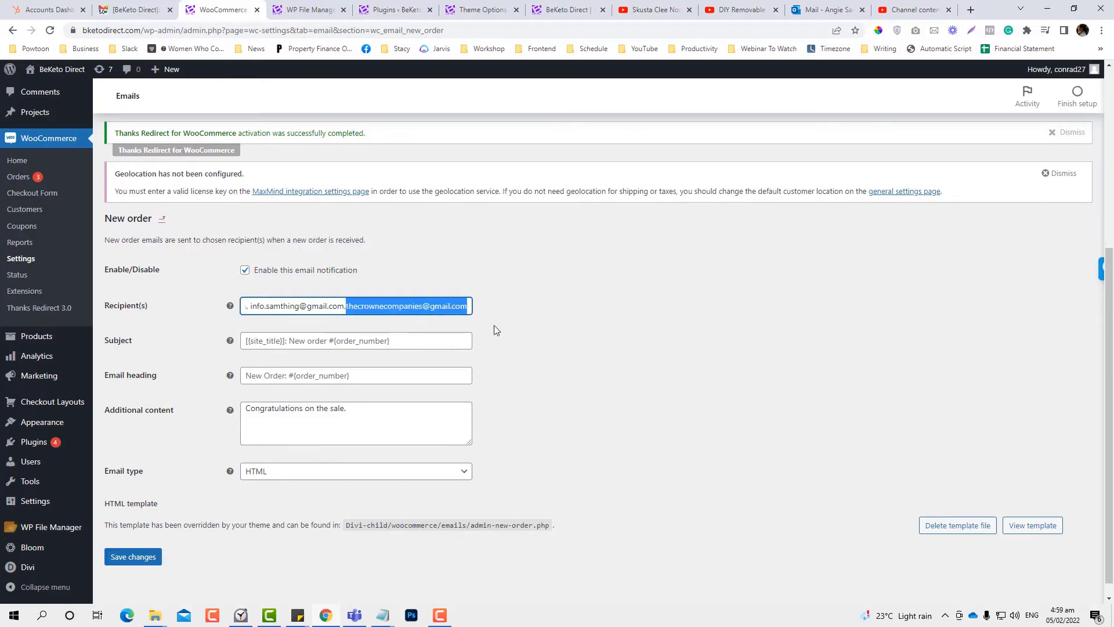
# Compare the notification's Subject field with the subject line of the received order email in Gmail, highlighting the site title there.
pyautogui.click(248, 341)
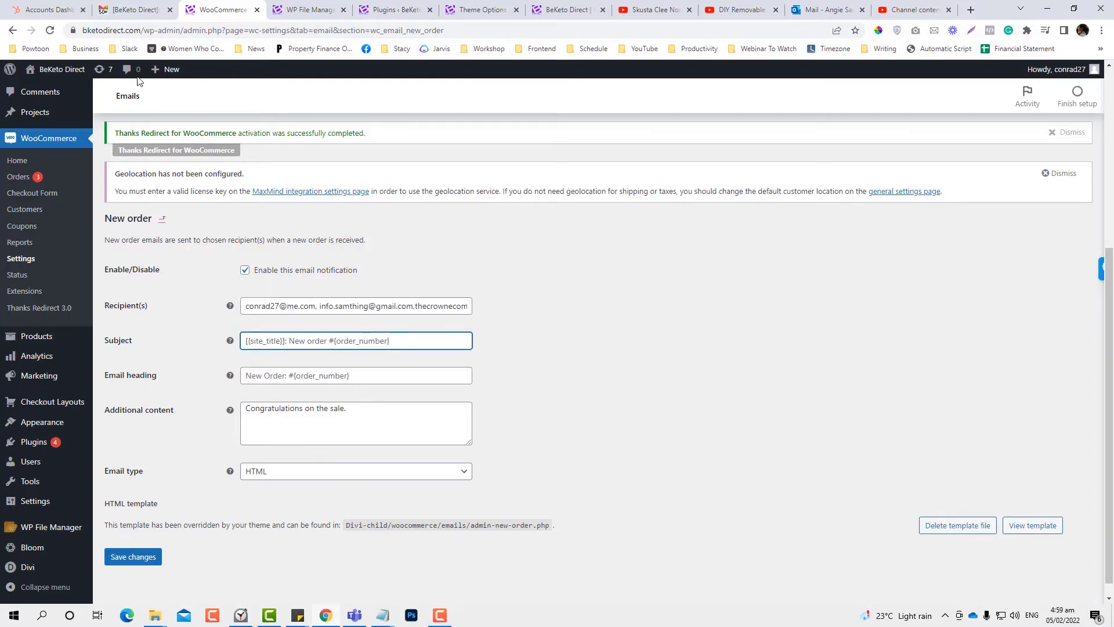
pyautogui.click(134, 9)
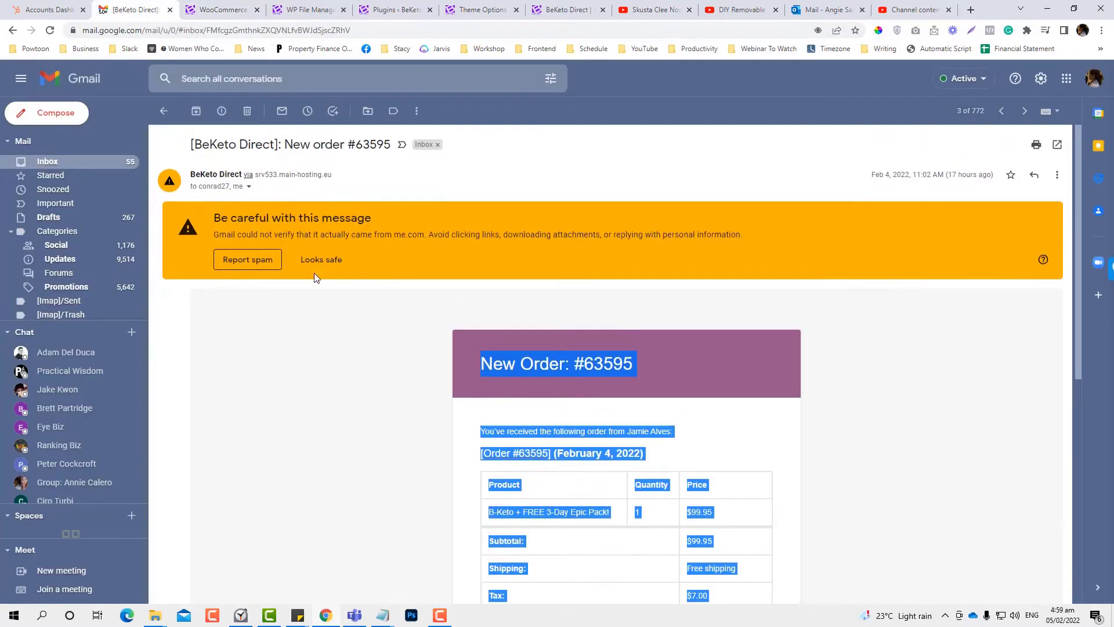
pyautogui.hotkey('ctrl', 'Tab')
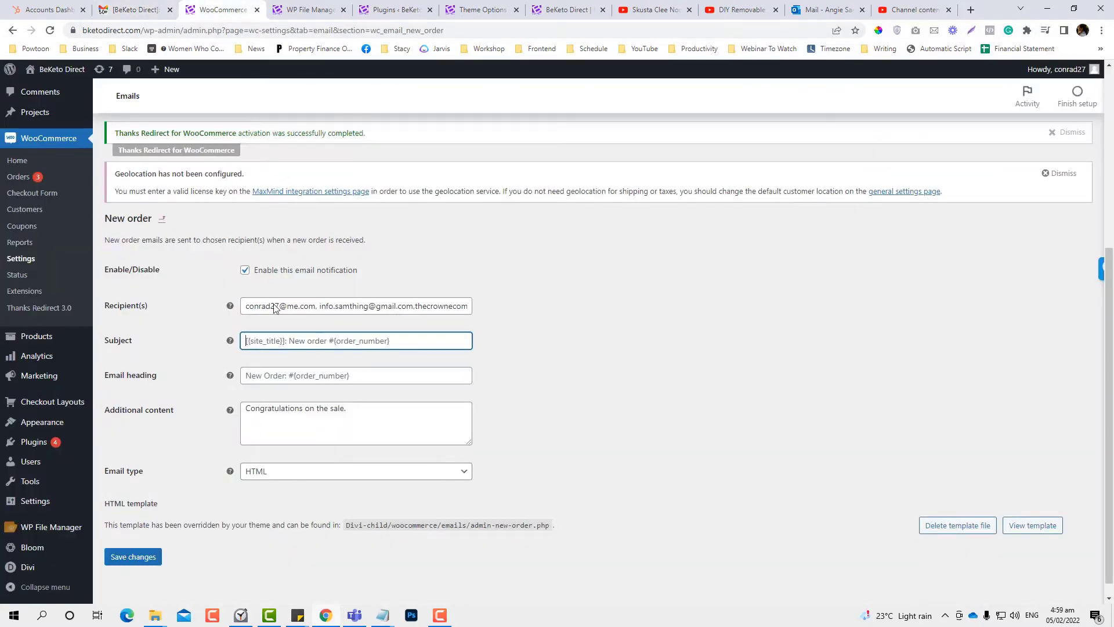
pyautogui.click(133, 10)
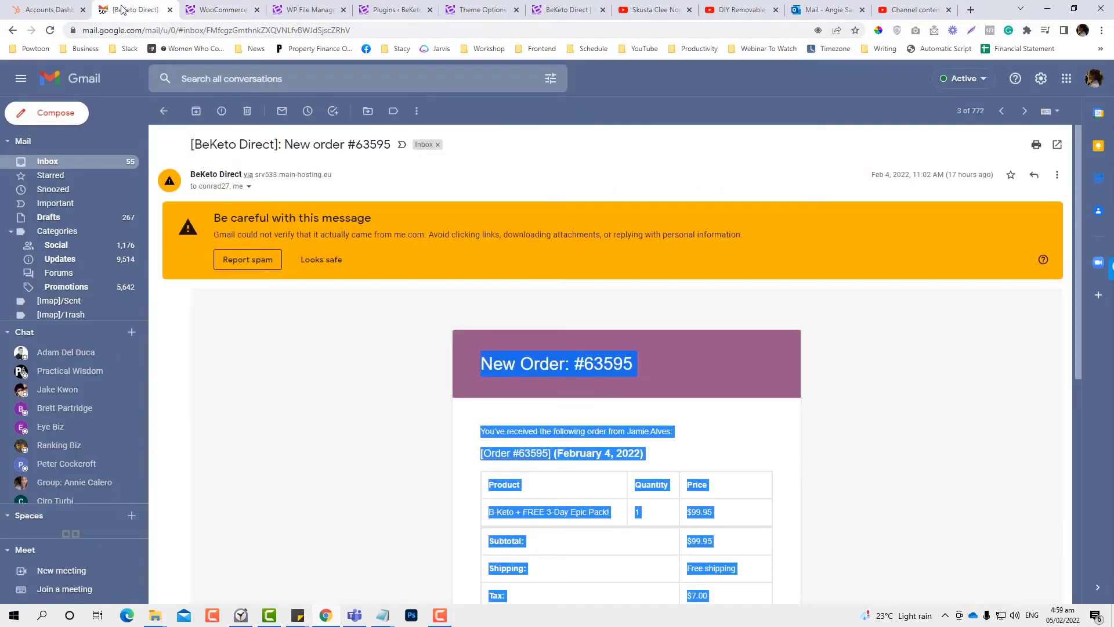
pyautogui.moveTo(195, 144); pyautogui.dragTo(295, 151)
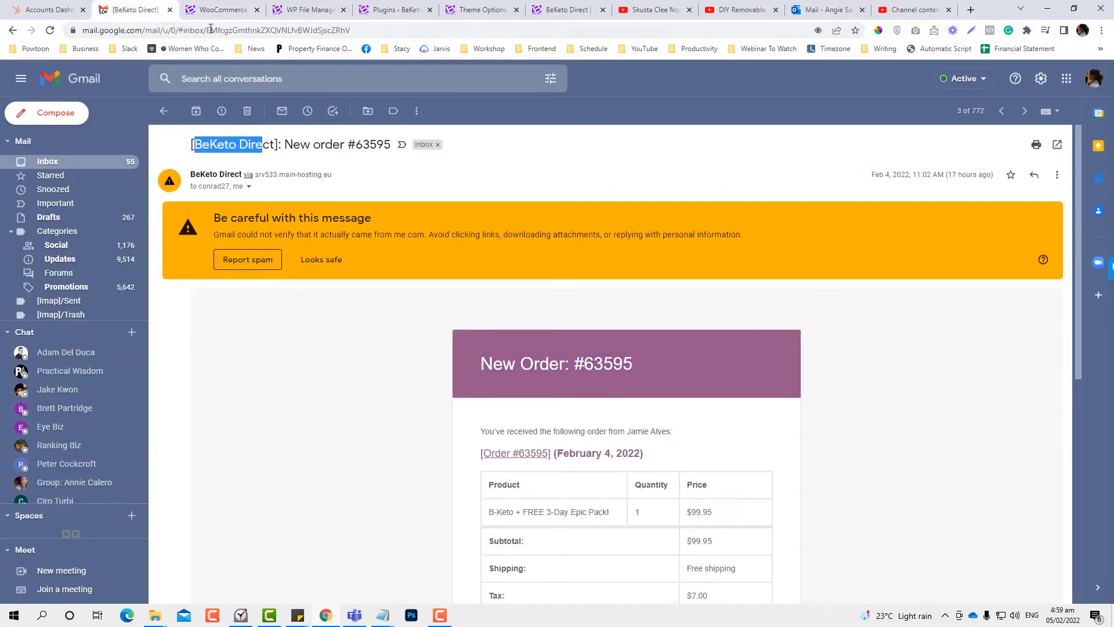
pyautogui.hotkey('ctrl', 'Tab')
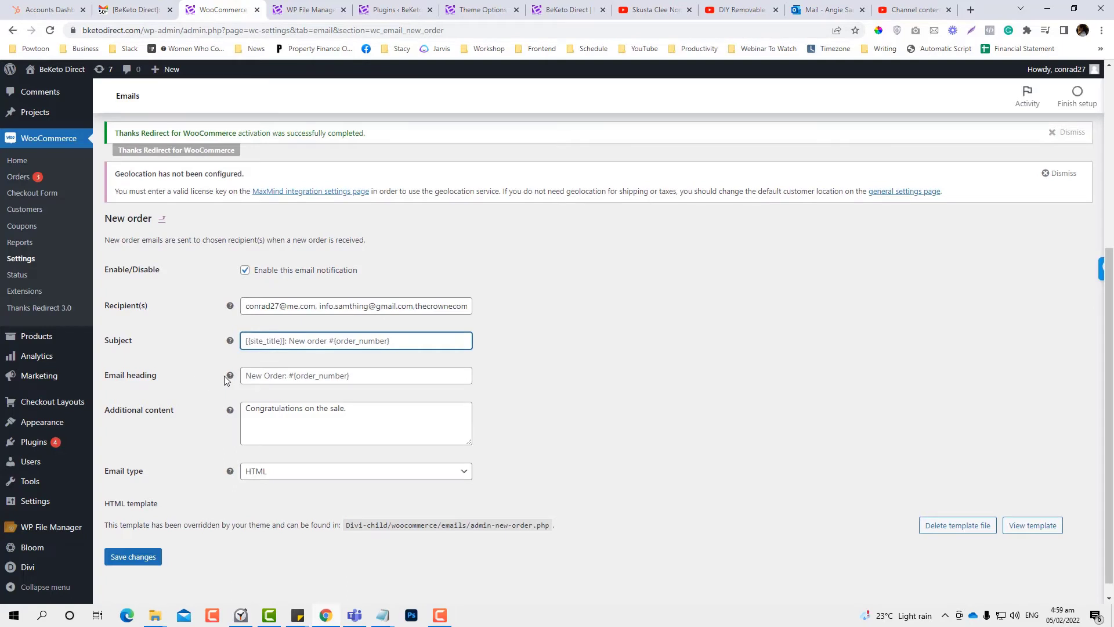
# Compare the notification's Email heading field with the heading banner inside the received order email in Gmail.
pyautogui.click(133, 10)
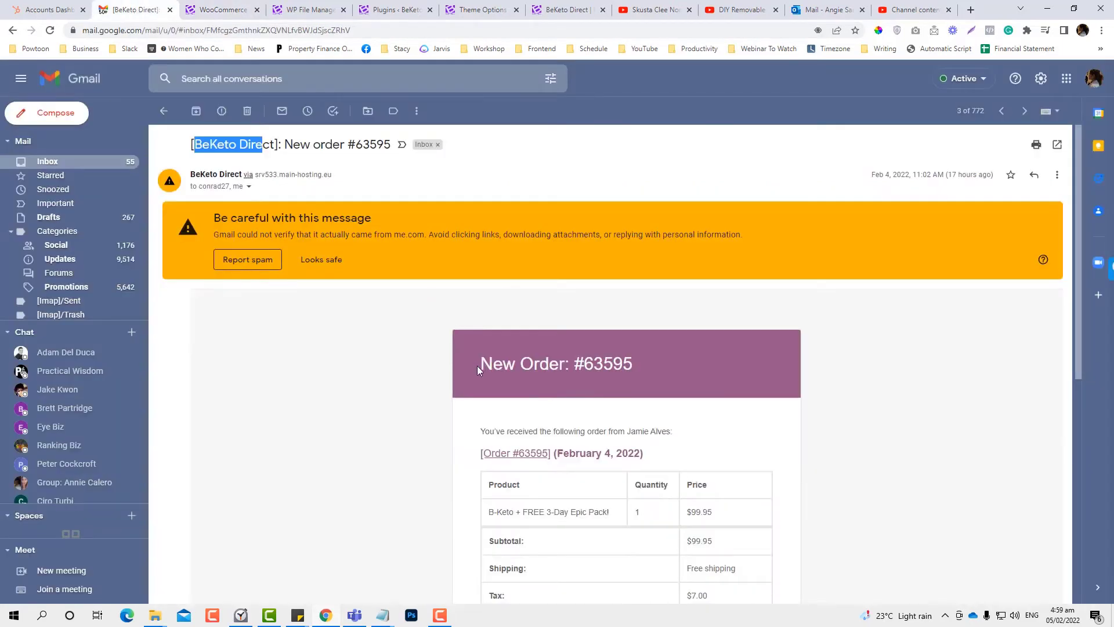
pyautogui.moveTo(477, 365); pyautogui.dragTo(643, 364)
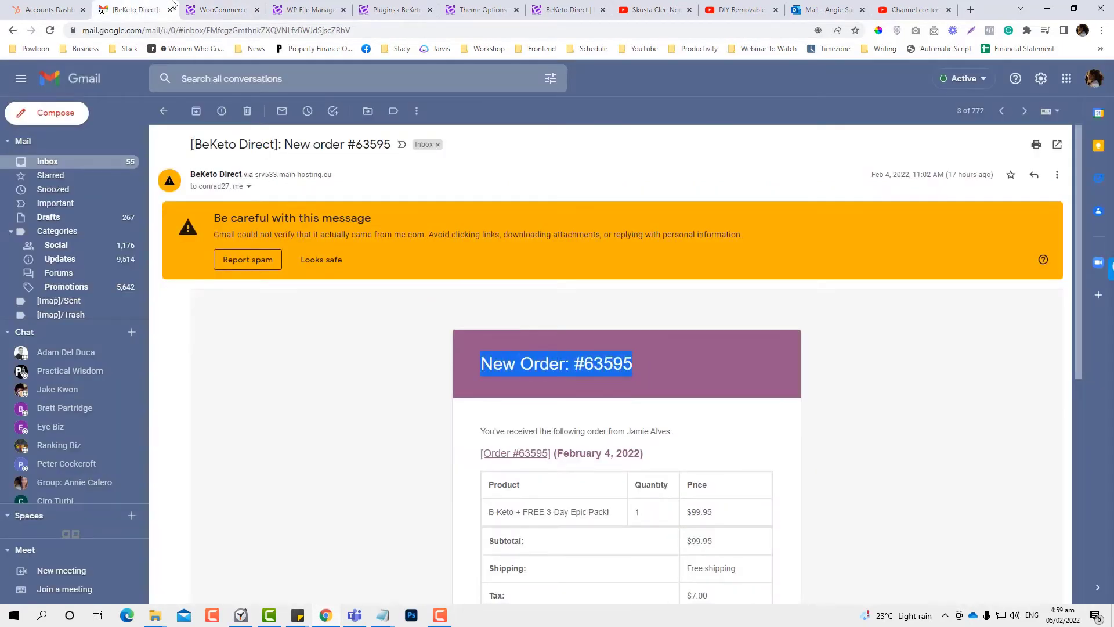
pyautogui.hotkey('ctrl', 'Tab')
pyautogui.click(249, 381)
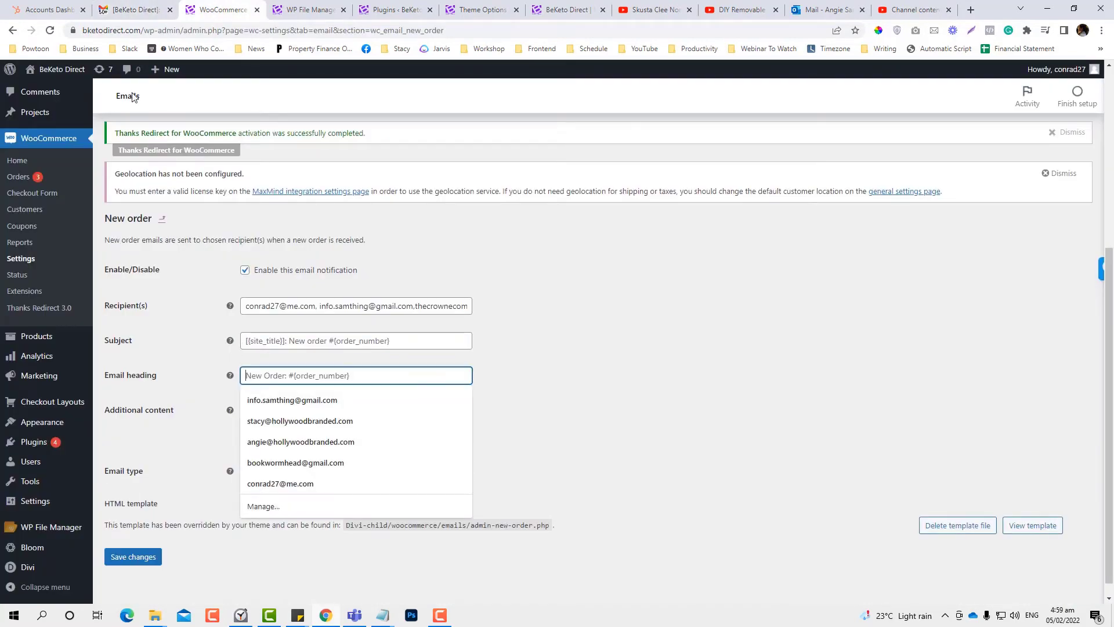
pyautogui.click(133, 10)
pyautogui.click(202, 10)
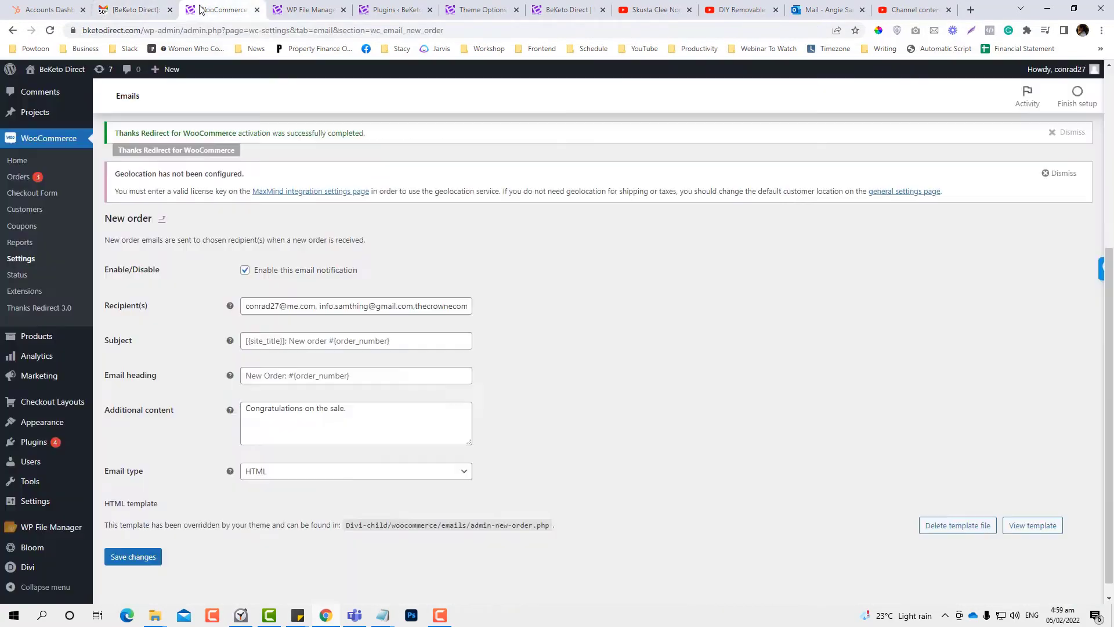
# Find the additional content "Congratulations on the sale." in the Gmail order email, review its HTML layout, and return to the WooCommerce New order settings.
pyautogui.click(134, 9)
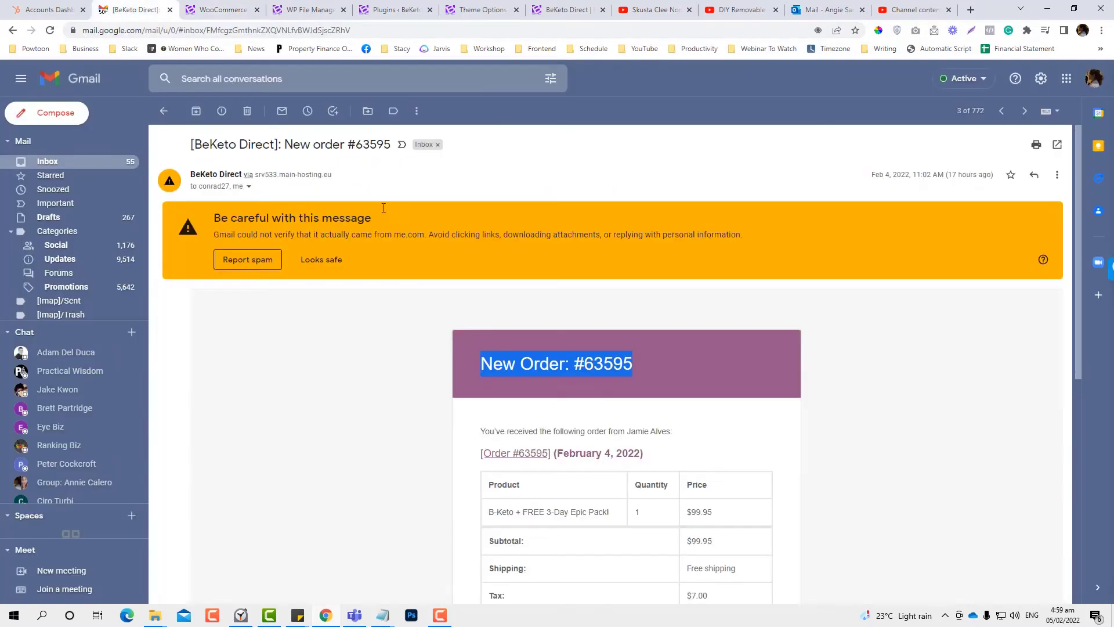
pyautogui.scroll(-10, 542, 252)
pyautogui.moveTo(480, 395); pyautogui.dragTo(621, 393)
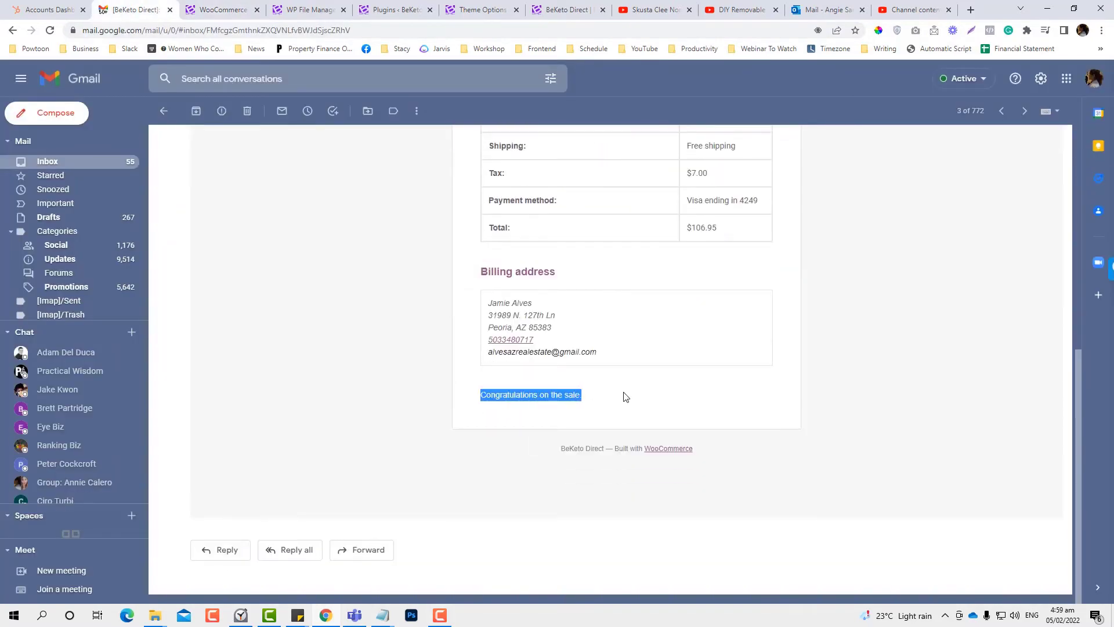
pyautogui.scroll(4, 604, 393)
pyautogui.scroll(3, 605, 396)
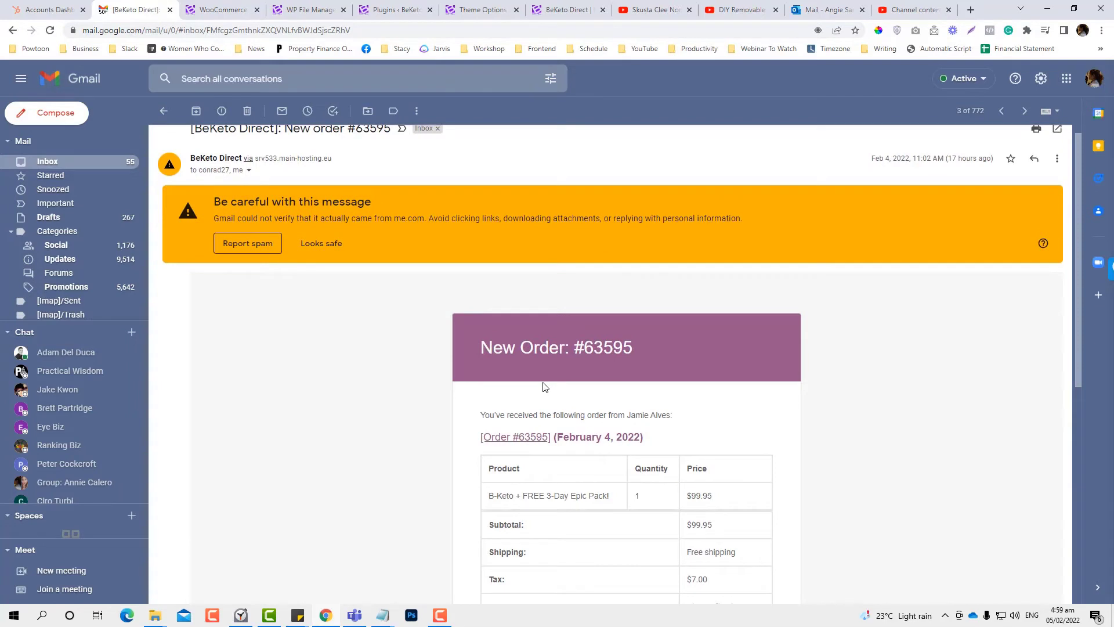
pyautogui.scroll(1, 545, 387)
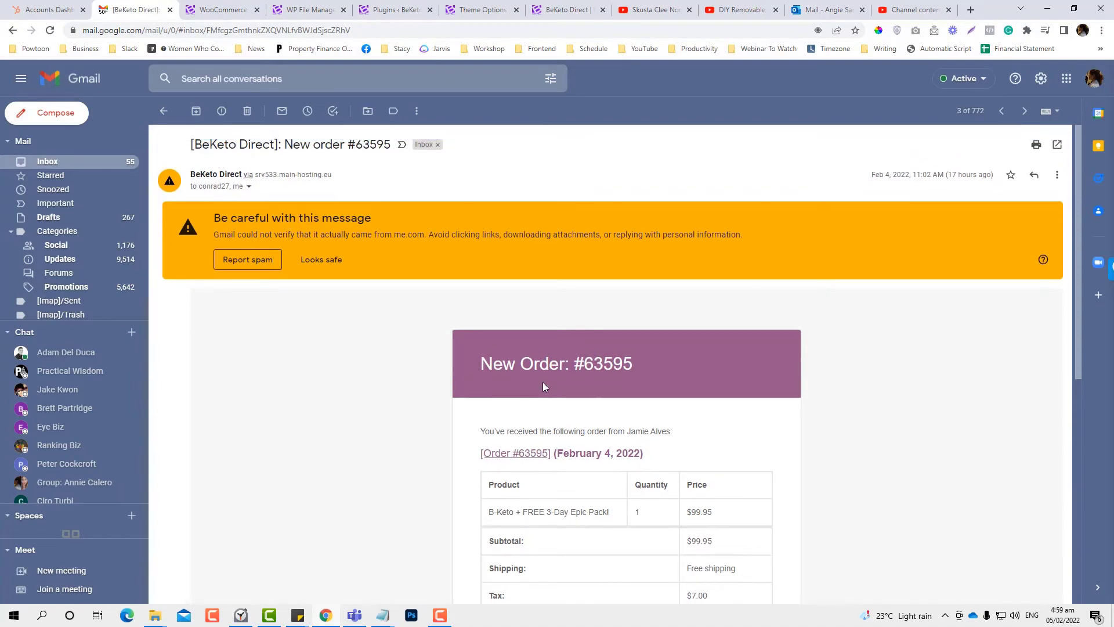
pyautogui.scroll(-2, 464, 328)
pyautogui.scroll(3, 465, 328)
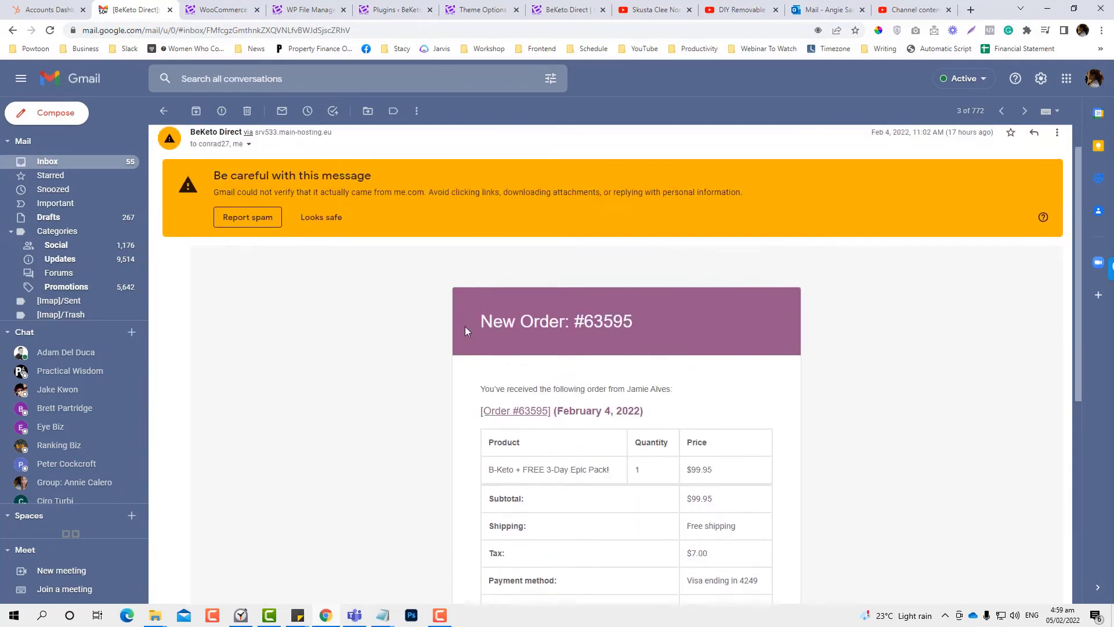
pyautogui.scroll(-2, 465, 328)
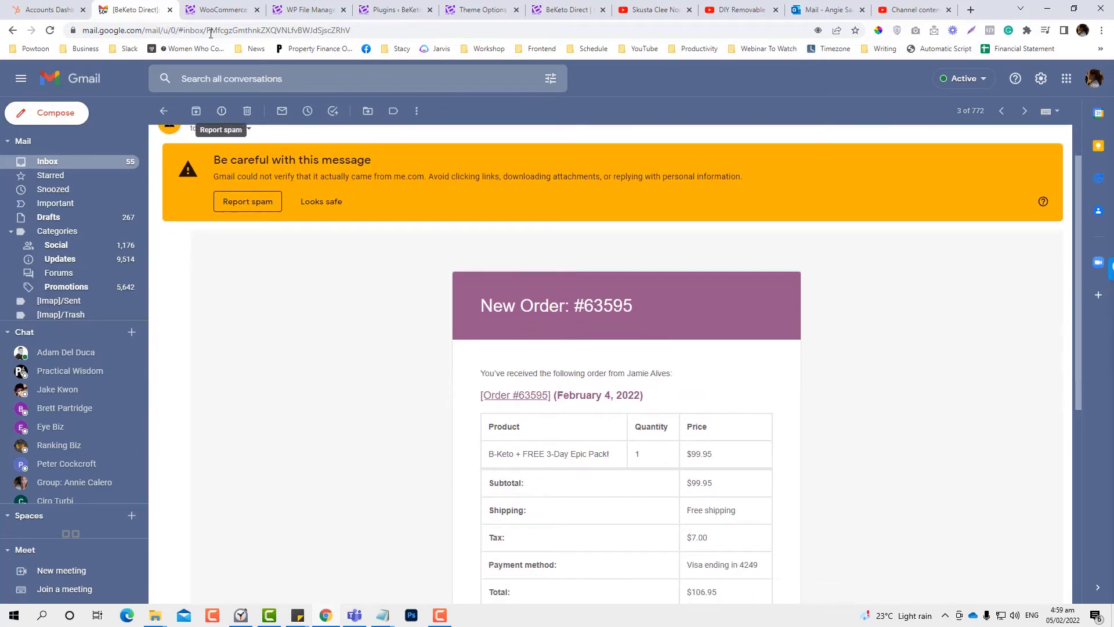
pyautogui.click(207, 11)
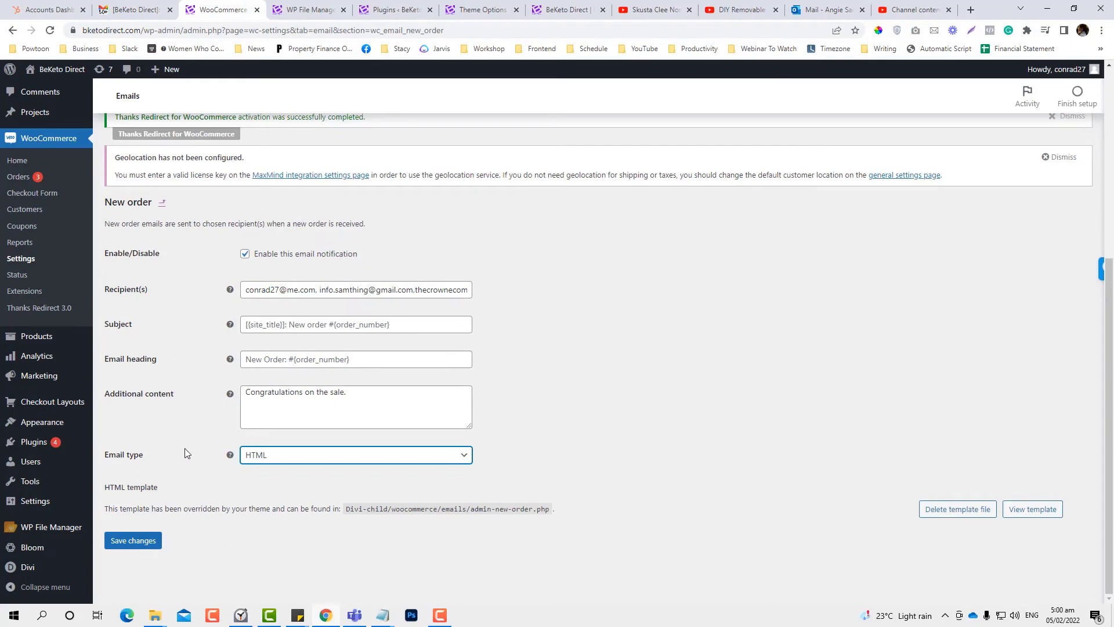
# Switch the New order notification's Email type to Plain text, glance at the order email in Gmail, and set the type back to HTML.
pyautogui.click(258, 456)
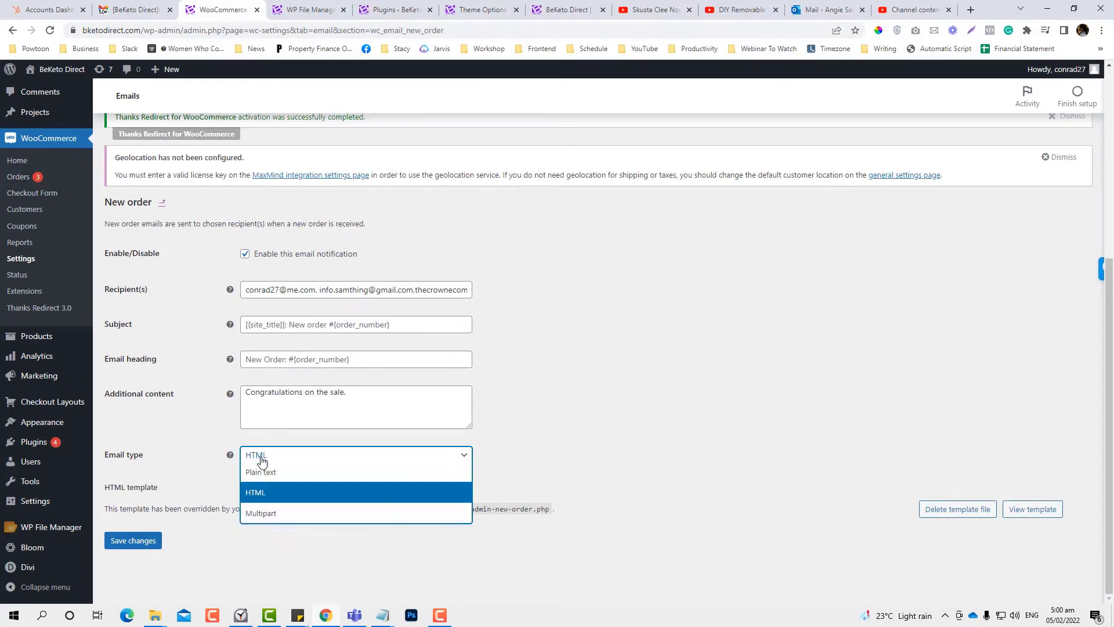
pyautogui.click(260, 473)
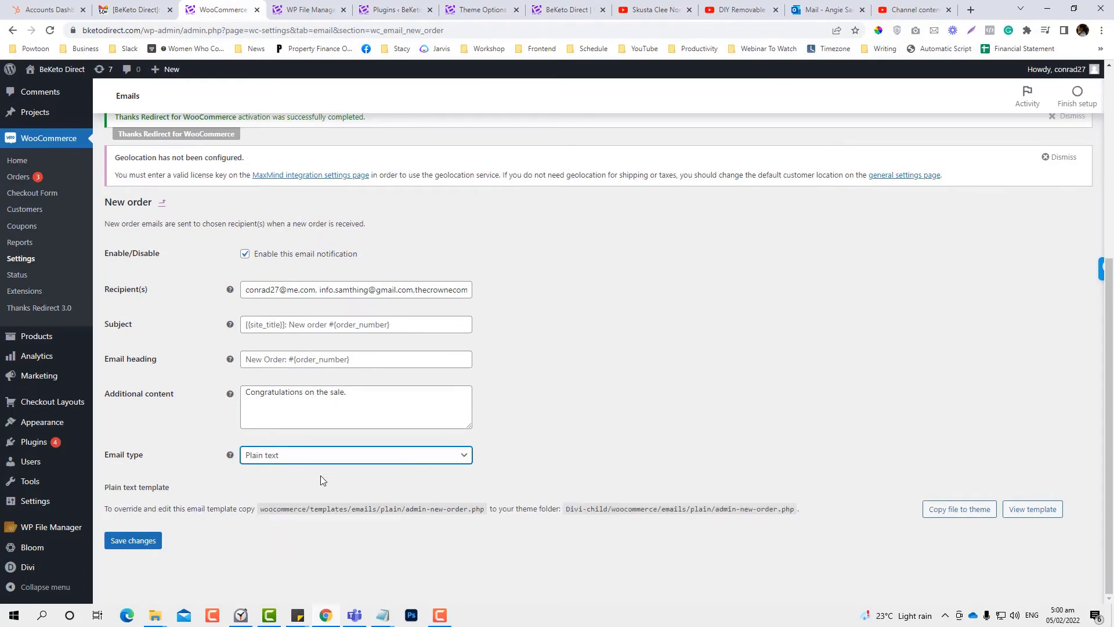
pyautogui.click(135, 11)
pyautogui.click(207, 18)
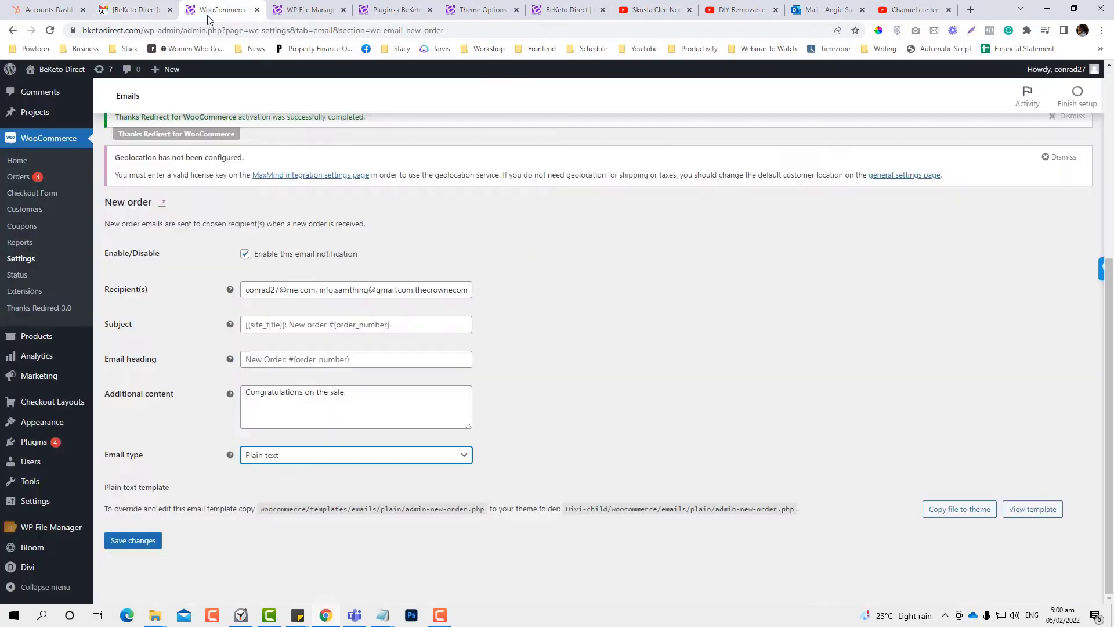
pyautogui.click(264, 458)
pyautogui.click(264, 491)
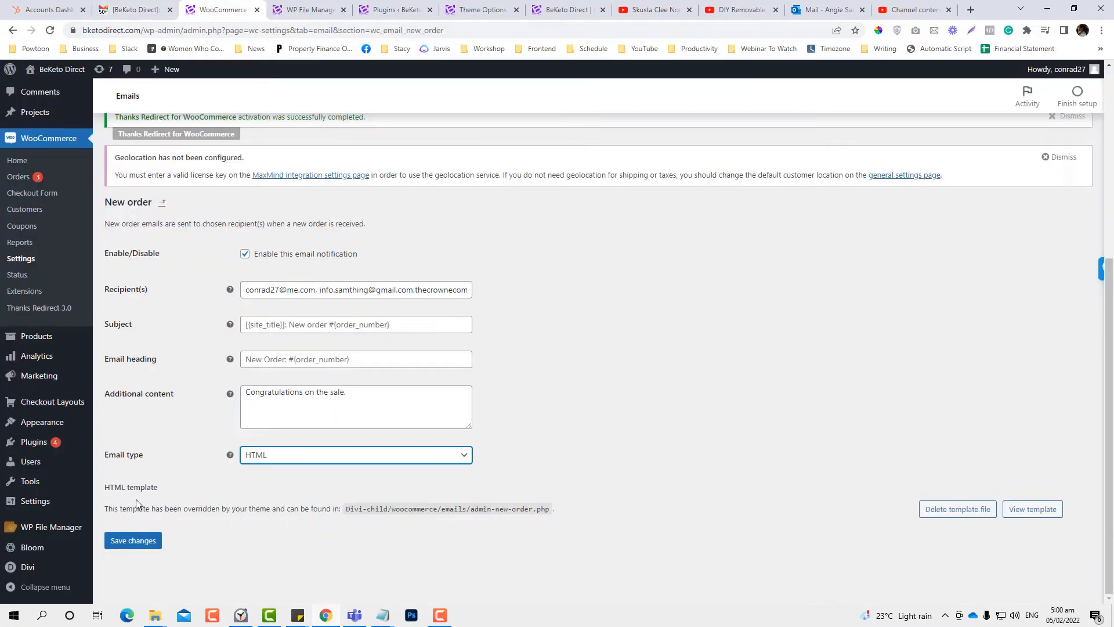
# Review the HTML layout of the received order email in Gmail, from the additional content back up to the heading banner.
pyautogui.click(135, 9)
pyautogui.scroll(-4, 363, 391)
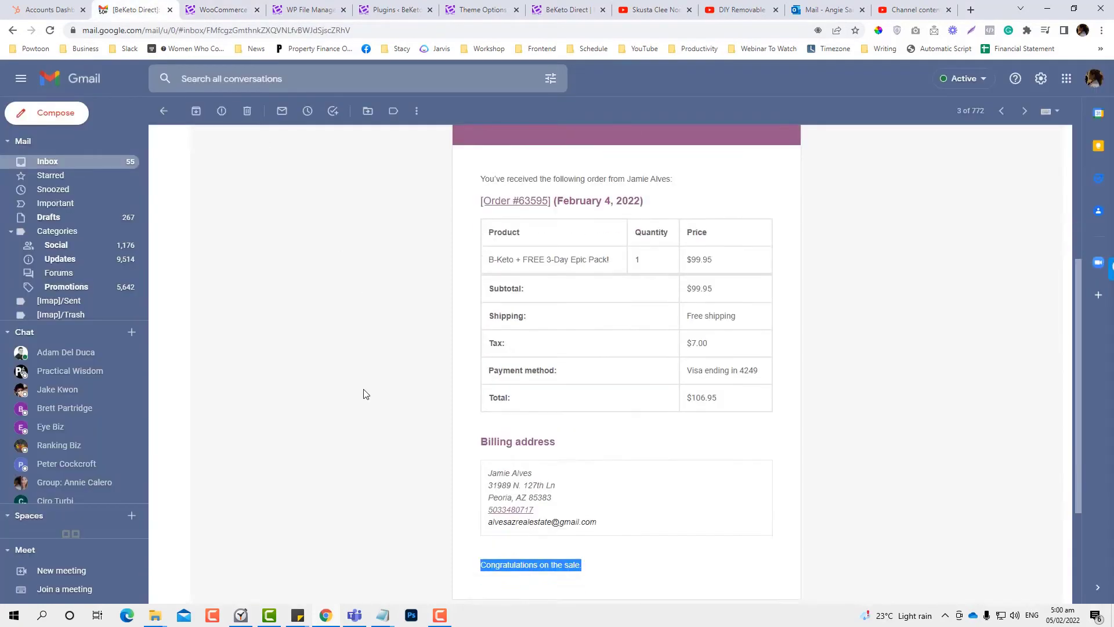
pyautogui.scroll(2, 366, 394)
pyautogui.scroll(2, 365, 393)
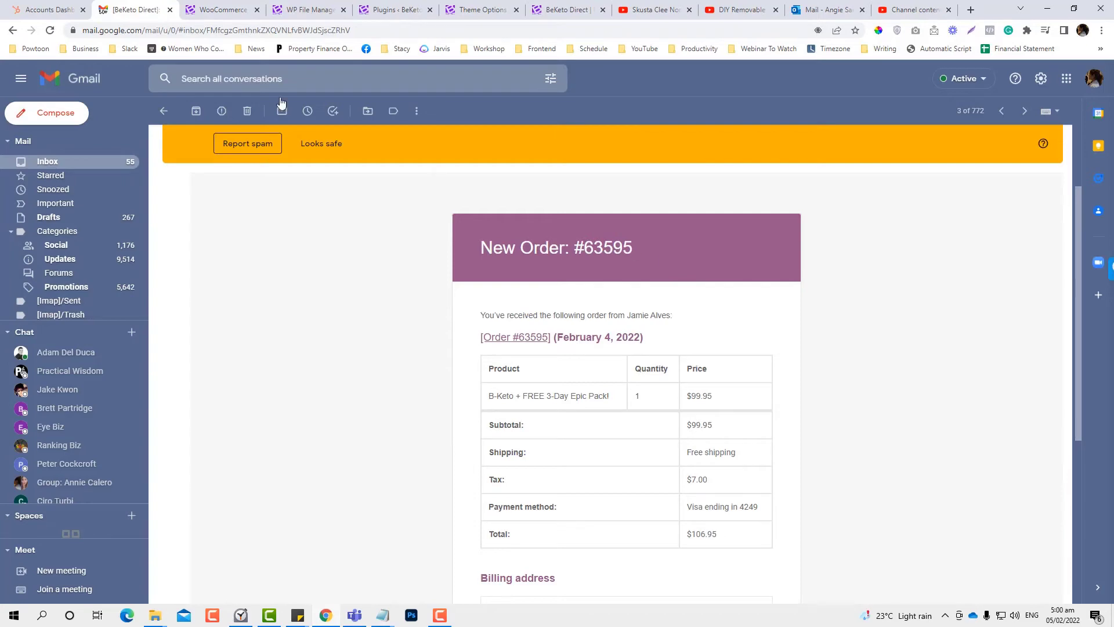
# Show the New order HTML template code, highlight all of it, compare it with the Gmail order email, and check the template's override path.
pyautogui.click(220, 10)
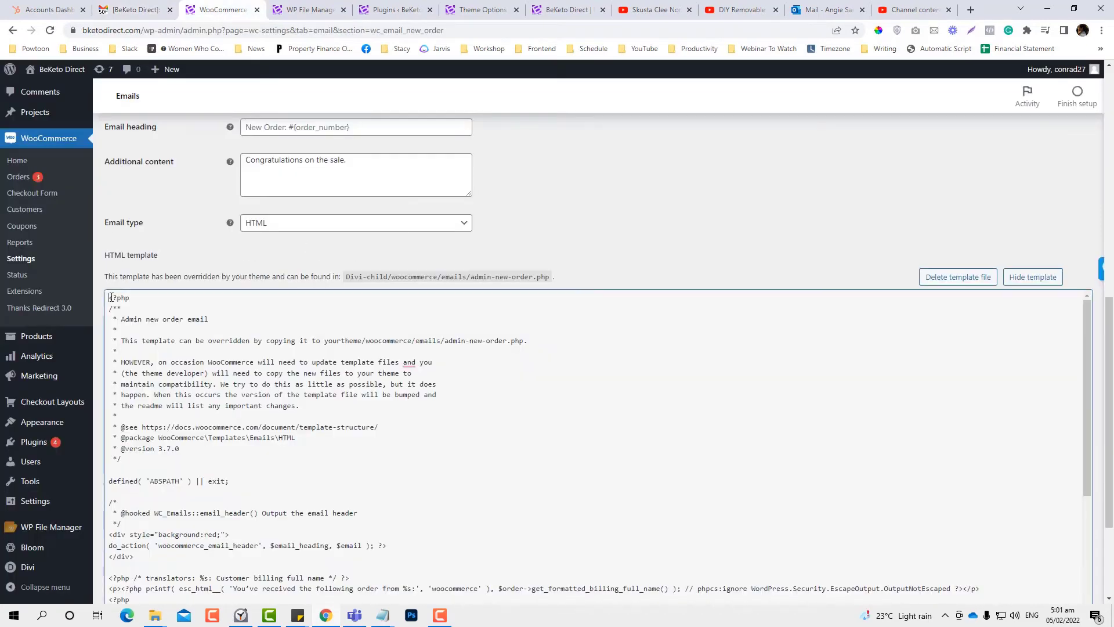
pyautogui.moveTo(117, 300); pyautogui.dragTo(421, 551)
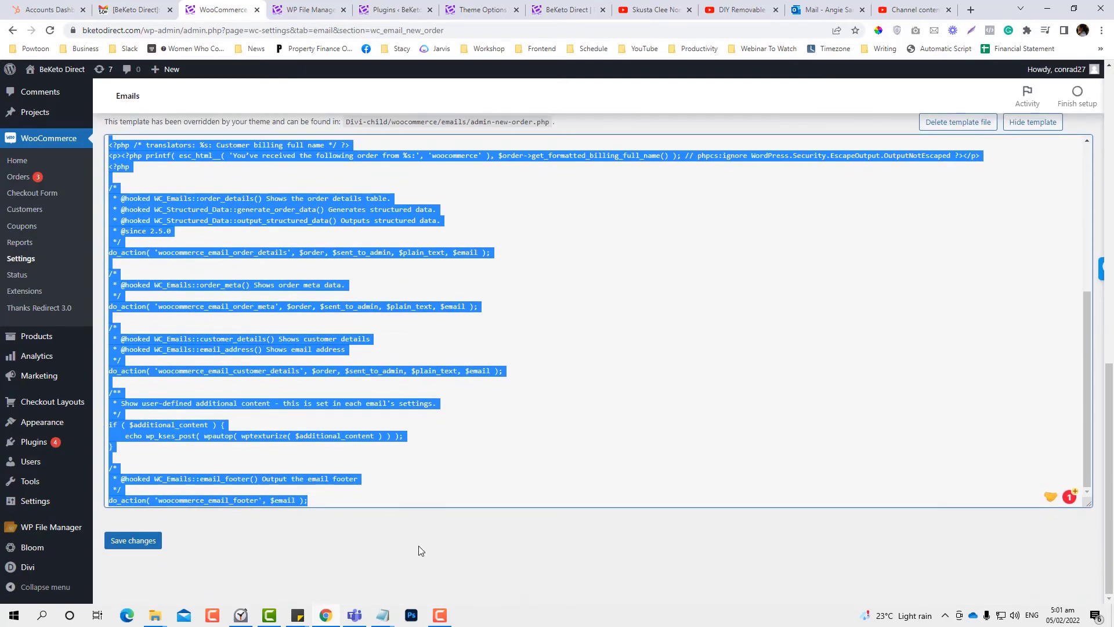
pyautogui.click(134, 10)
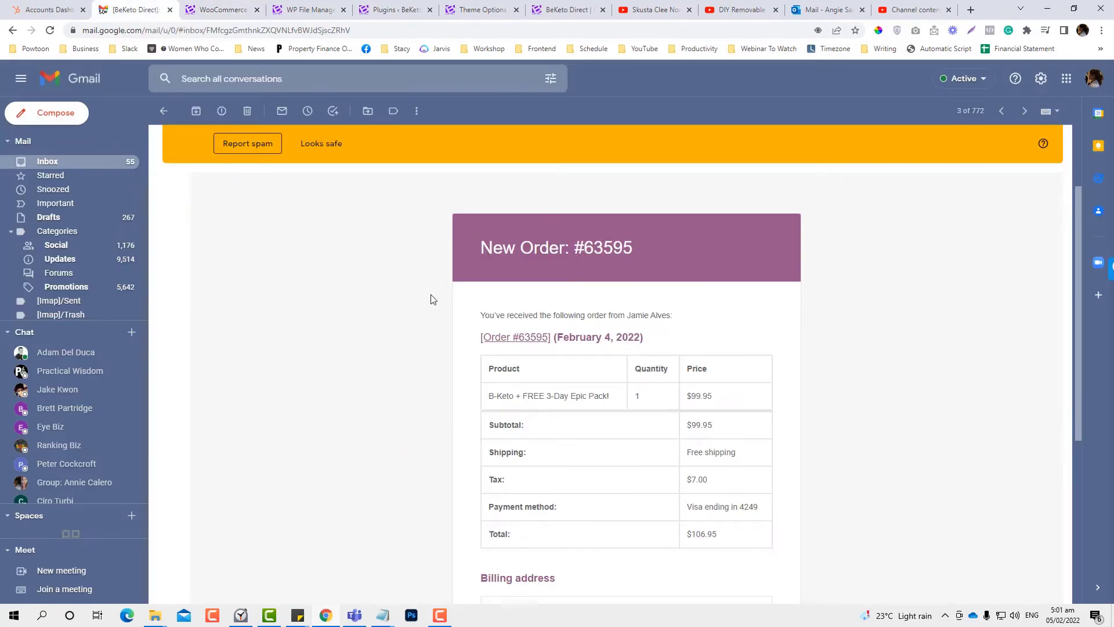
pyautogui.click(223, 10)
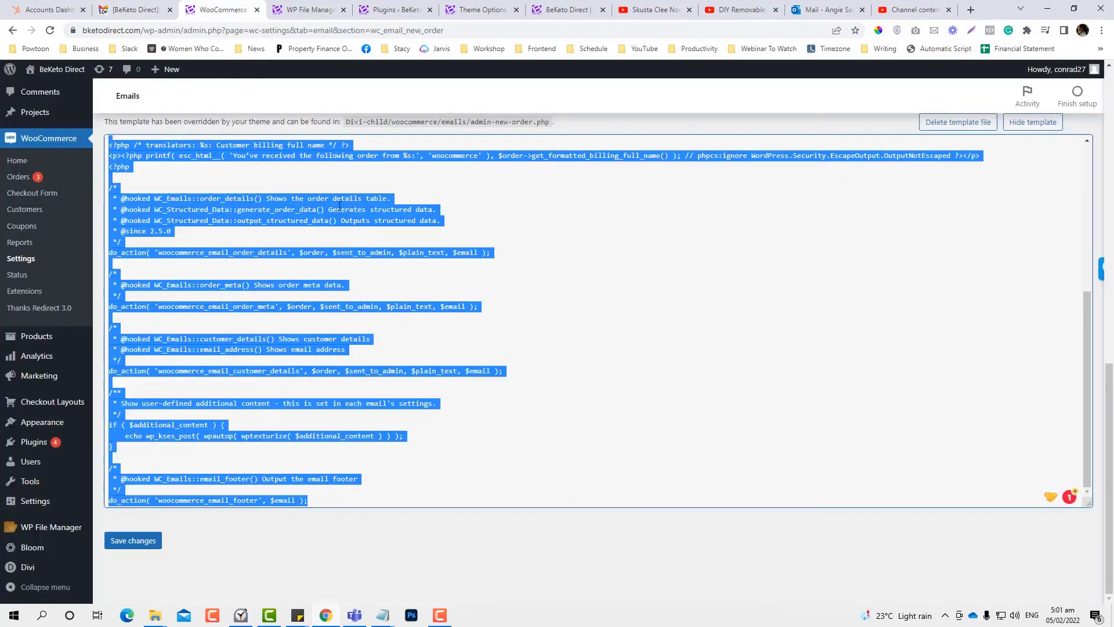
pyautogui.scroll(5, 348, 256)
pyautogui.scroll(5, 348, 256)
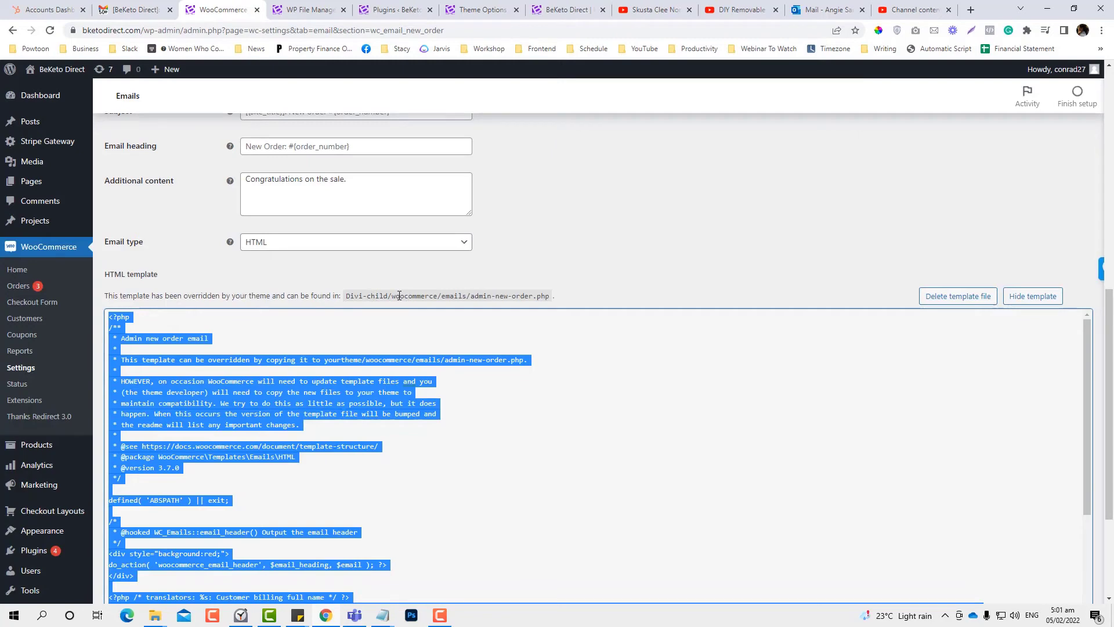
pyautogui.scroll(-1, 52, 485)
# Open the WordPress Theme Editor in a new browser tab and place that tab directly before the WooCommerce settings tab.
pyautogui.moveTo(52, 477)
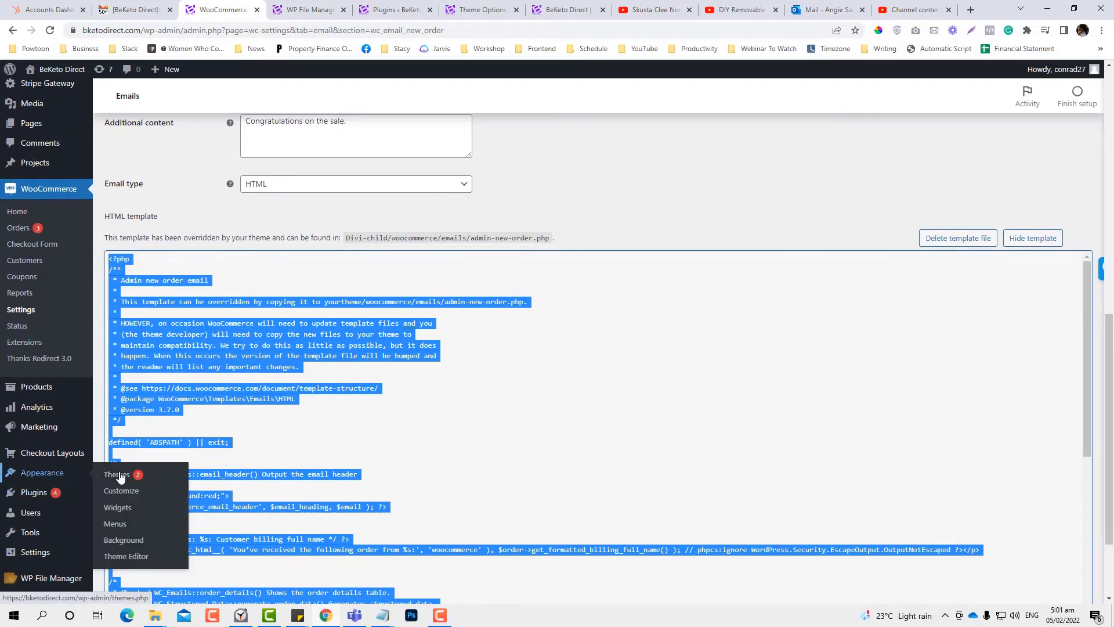
pyautogui.rightClick(124, 556)
pyautogui.click(154, 427)
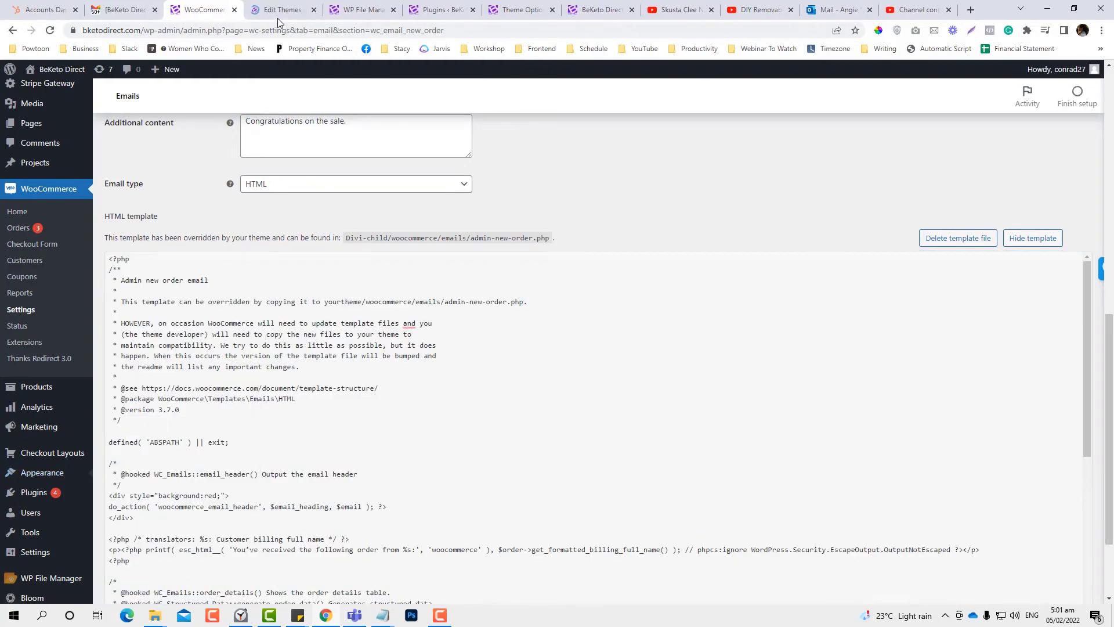
pyautogui.moveTo(280, 10); pyautogui.dragTo(200, 10)
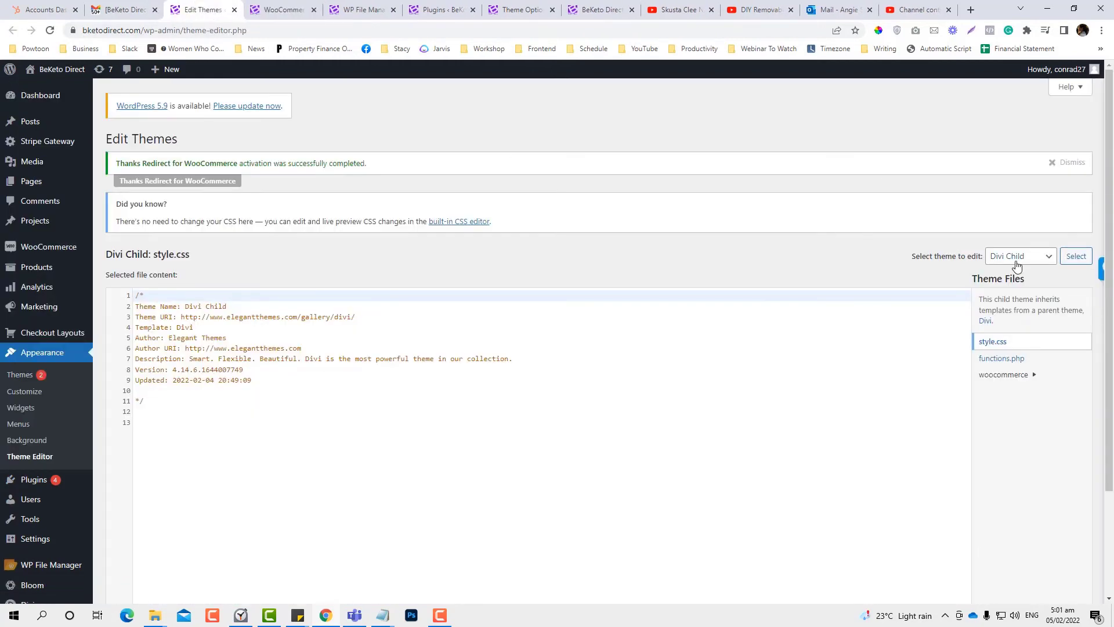
# Open the Divi Child theme file woocommerce/emails/admin-new-order.php in the Theme Editor.
pyautogui.click(1003, 377)
pyautogui.click(1000, 392)
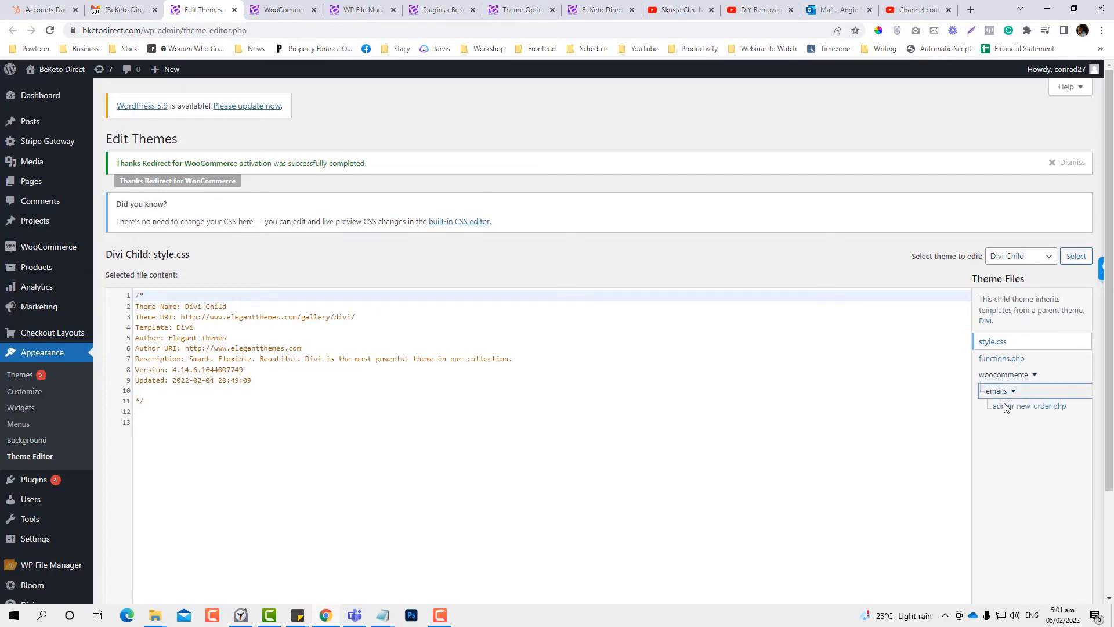
pyautogui.click(1011, 409)
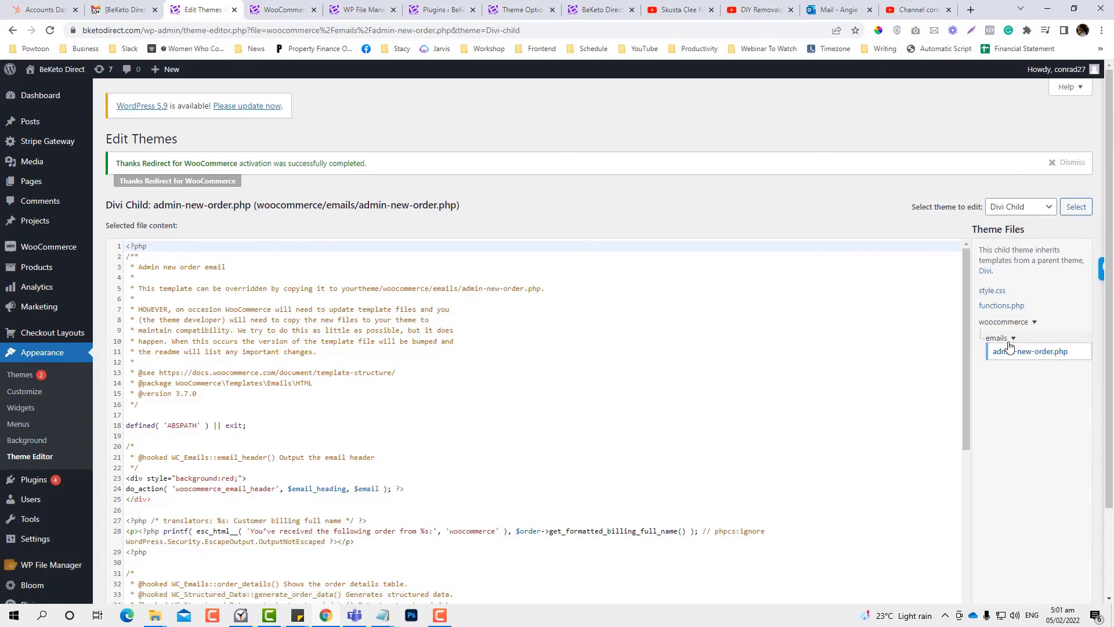
# Compare the HTML template code in the WooCommerce New order settings with the admin-new-order.php code in the Theme Editor.
pyautogui.moveTo(41, 568)
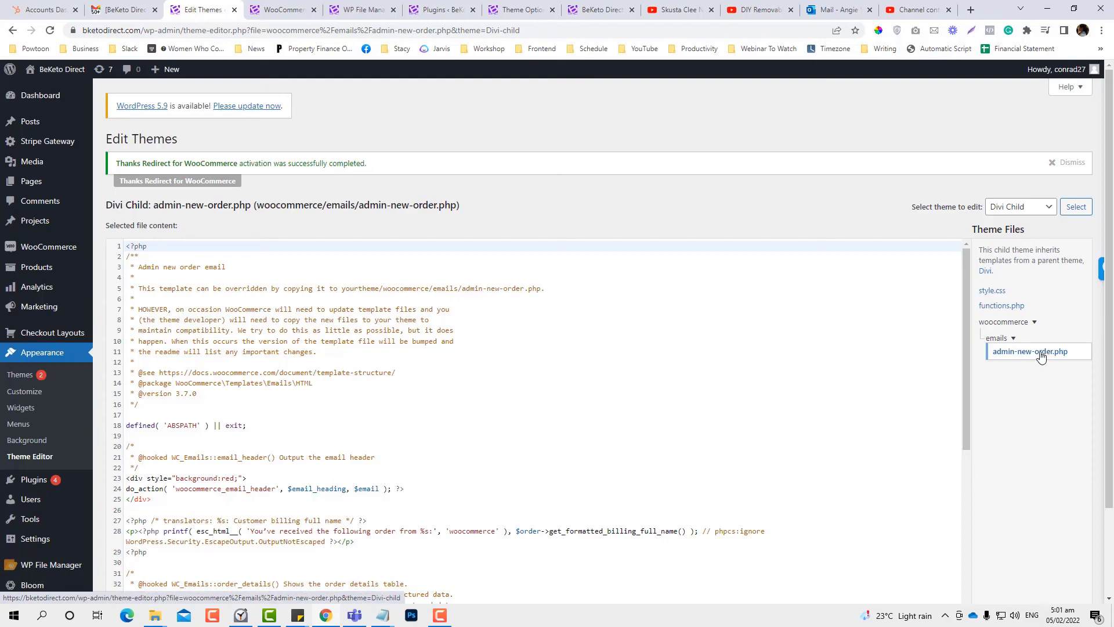
pyautogui.click(316, 14)
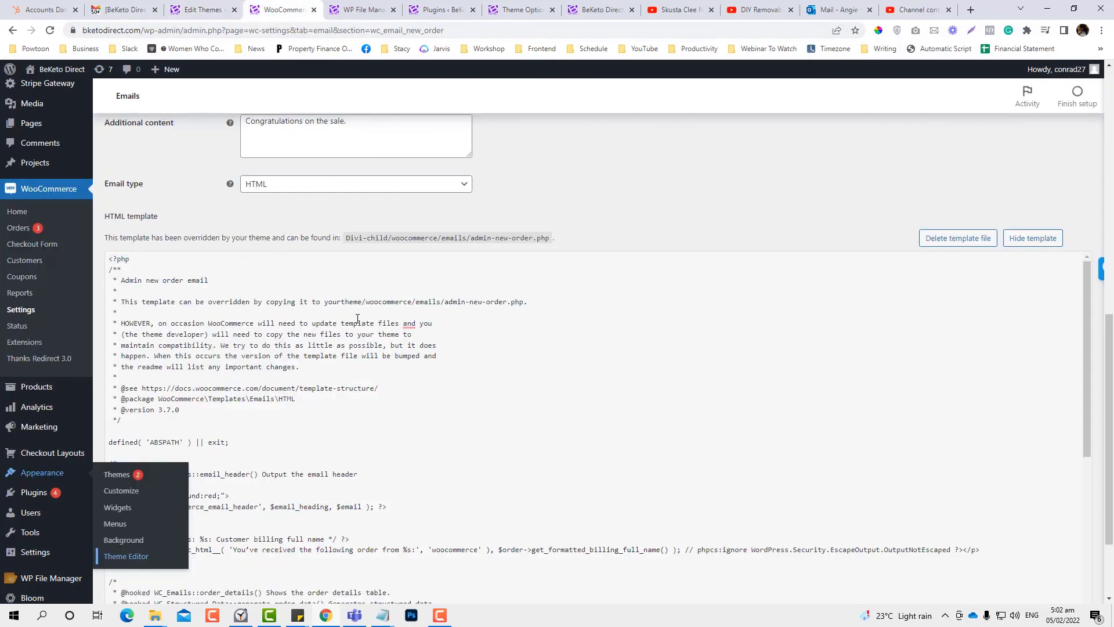
pyautogui.click(361, 320)
pyautogui.hotkey('ctrl', 'a')
pyautogui.click(369, 385)
pyautogui.scroll(-2, 366, 388)
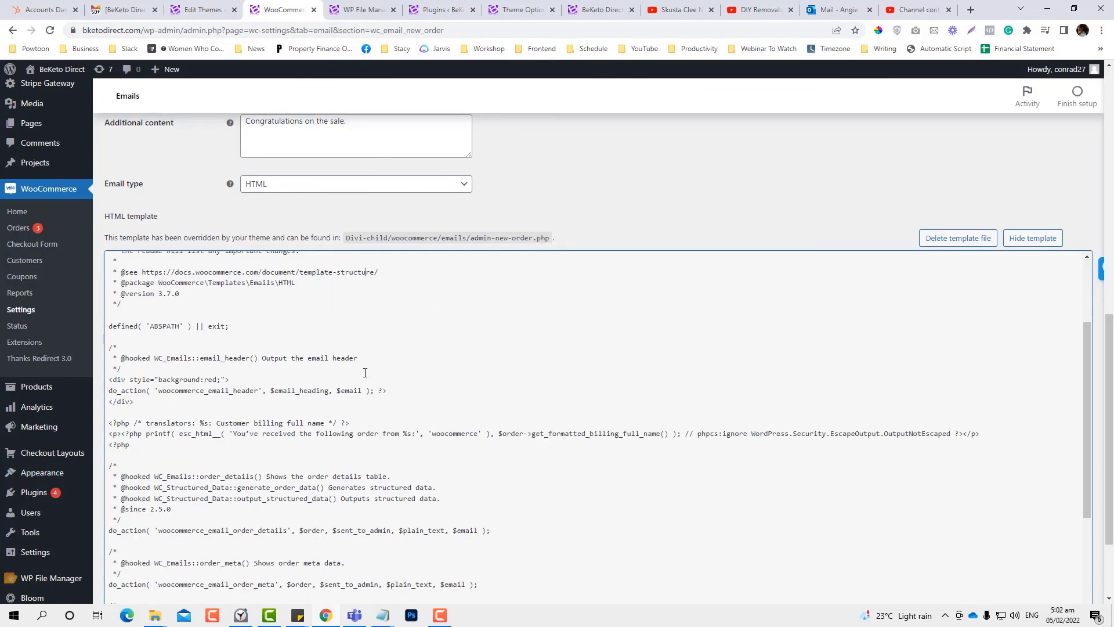
pyautogui.click(206, 10)
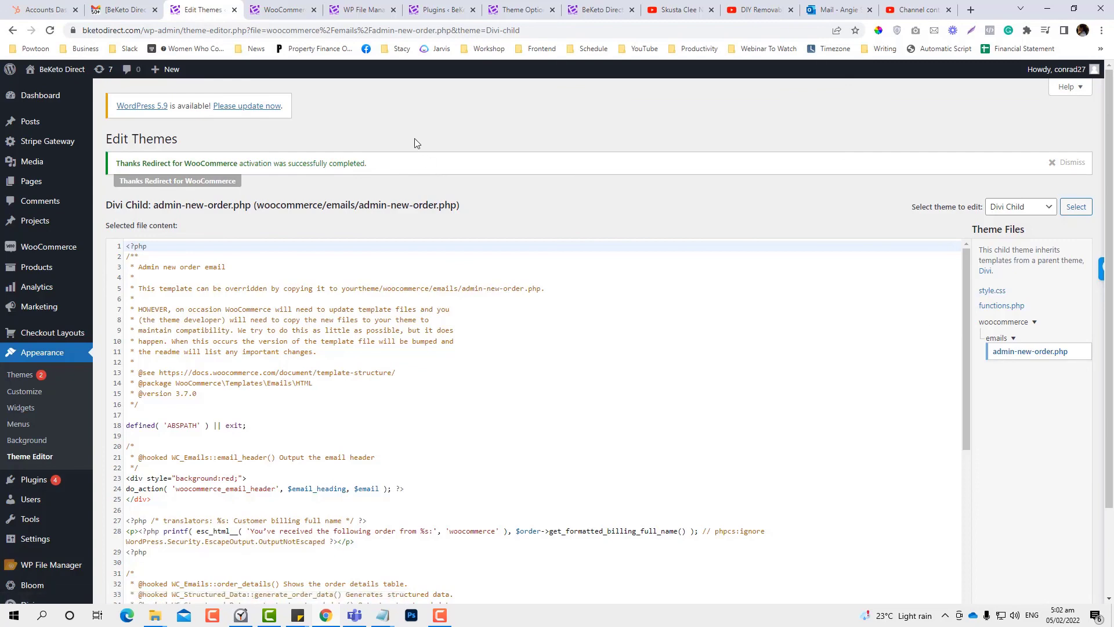
pyautogui.hotkey('ctrl', 'Tab')
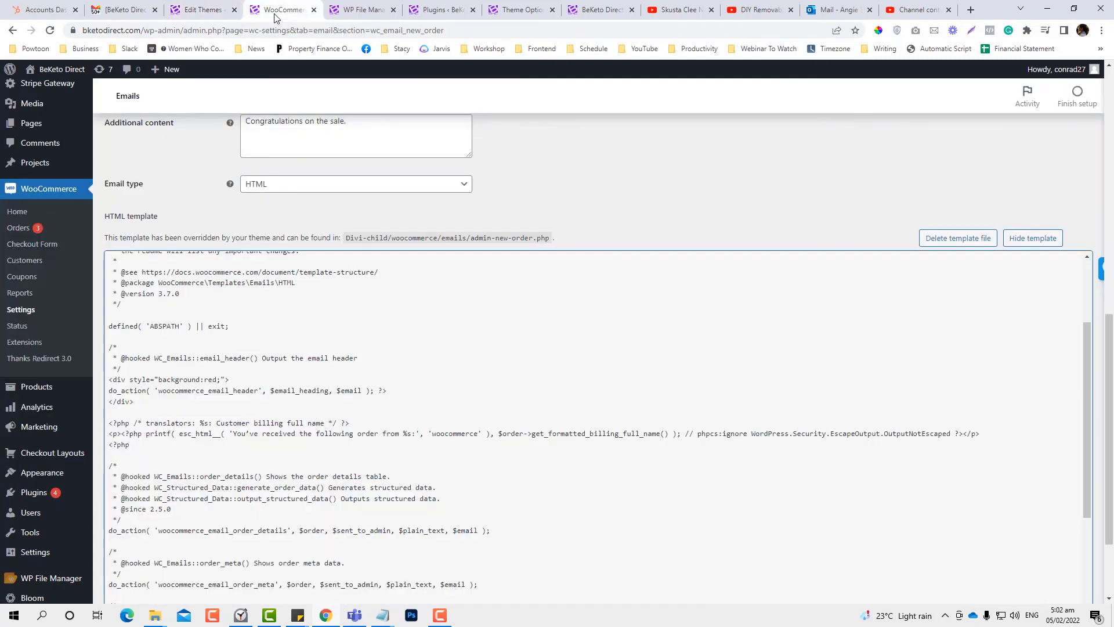